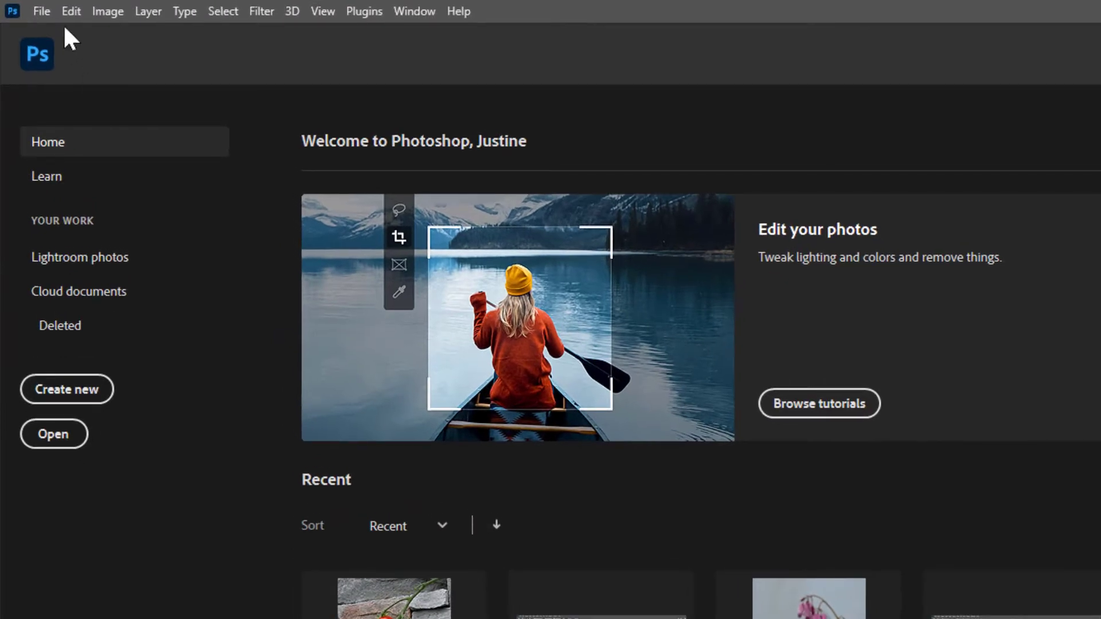
Browse the file-opening dialog to the Photo folder inside My Drive on Google Drive.
click(43, 8)
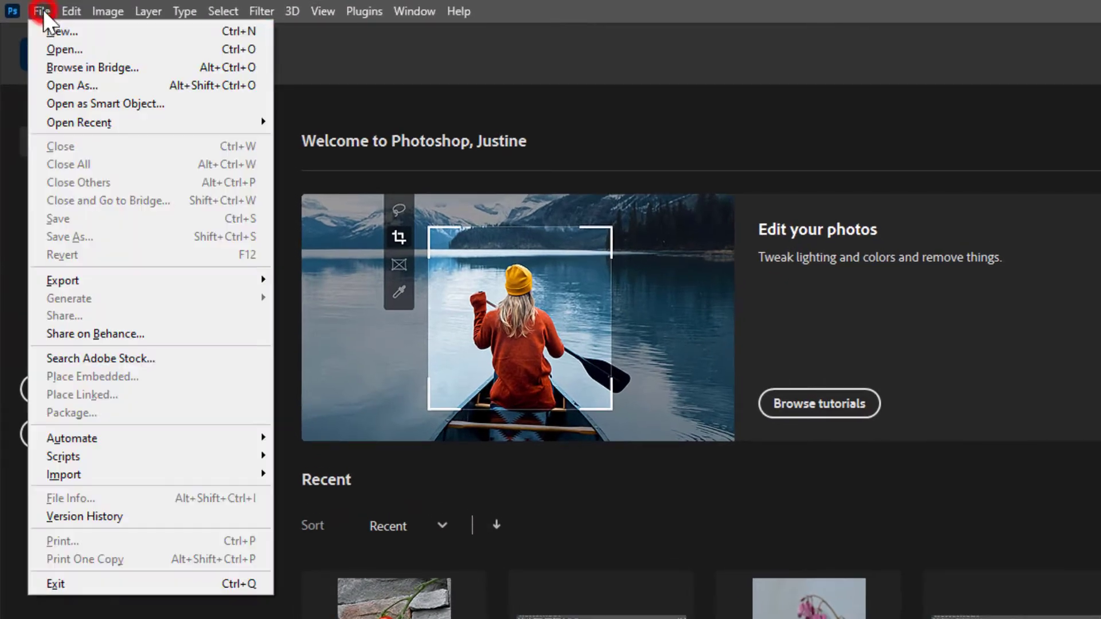
click(50, 48)
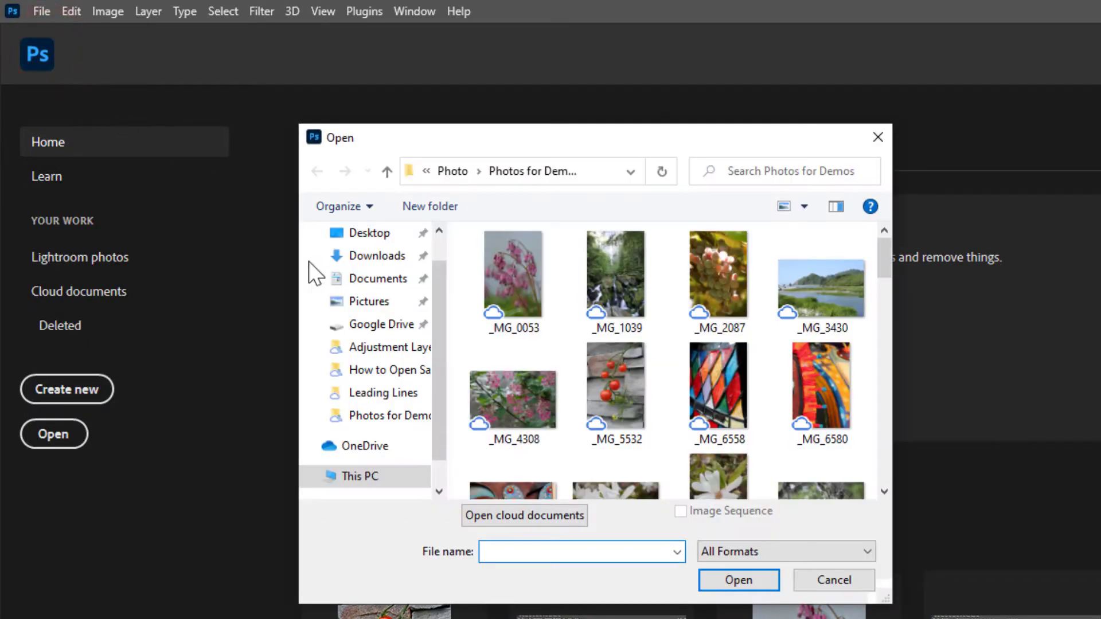
click(368, 325)
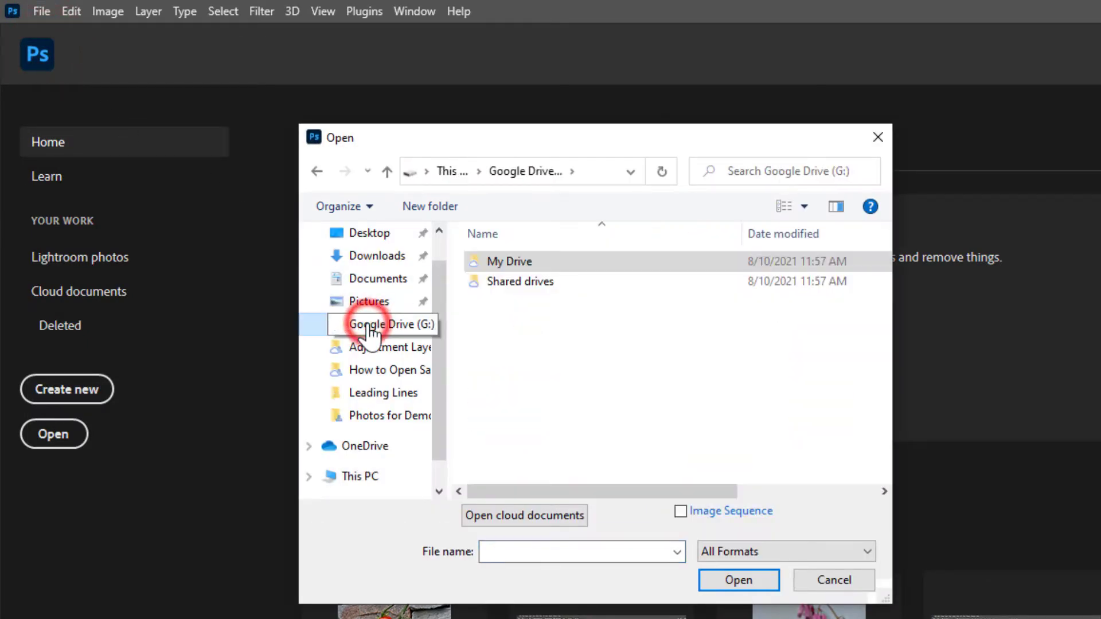
click(516, 261)
click(516, 261)
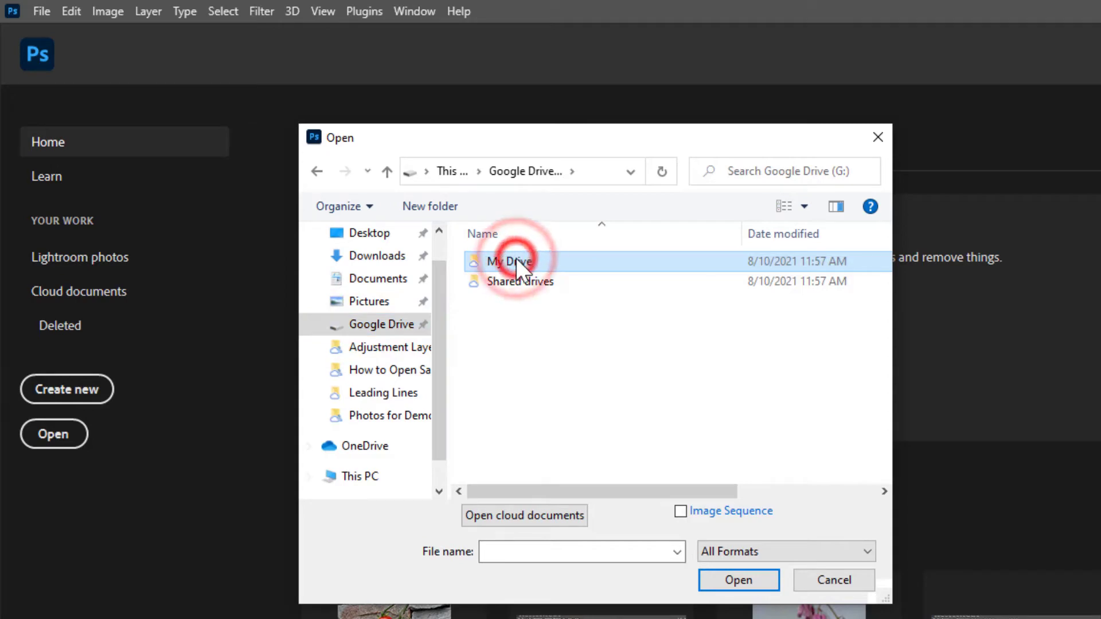
click(468, 260)
double_click(468, 260)
scroll(707, 405, down, 15)
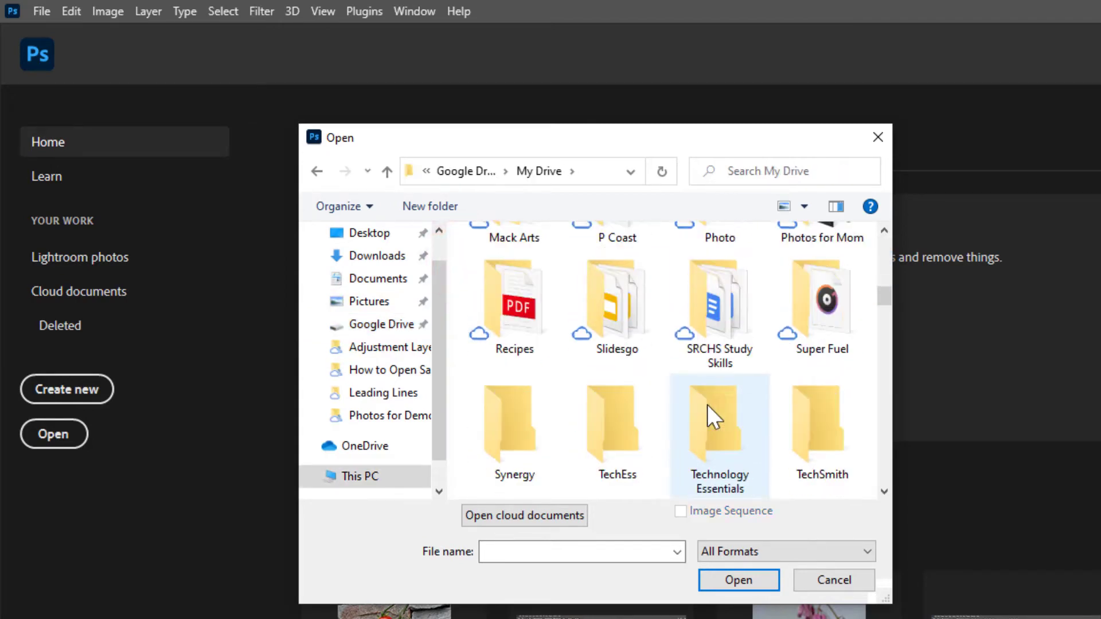
scroll(707, 405, up, 8)
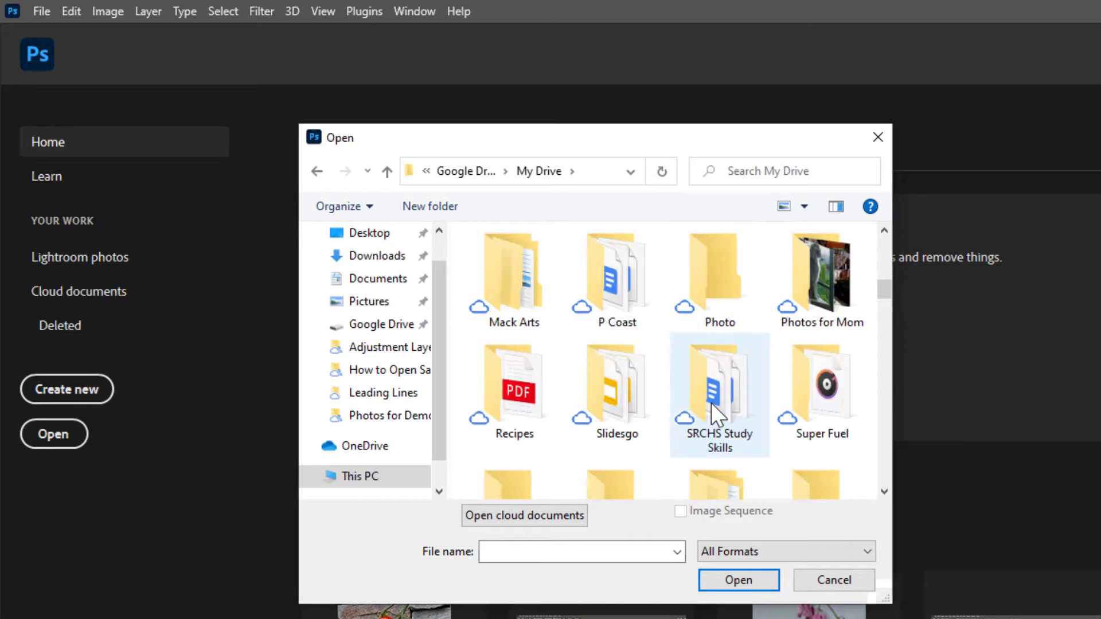
double_click(716, 284)
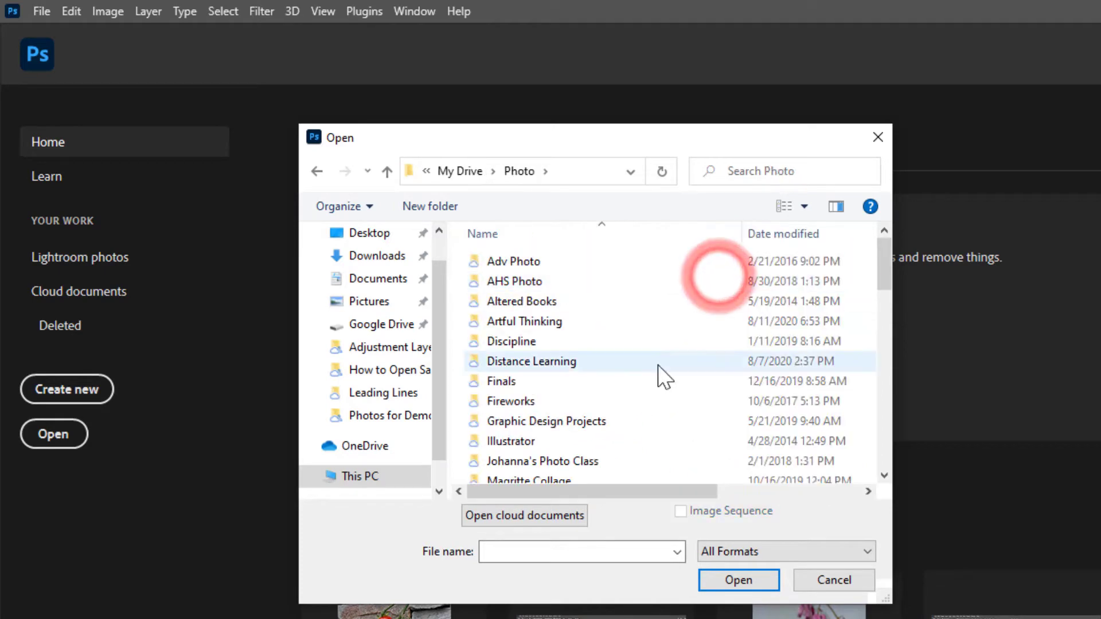
Open the tomato photo _MG_5532 from the Photos for Demos folder.
scroll(659, 370, down, 1)
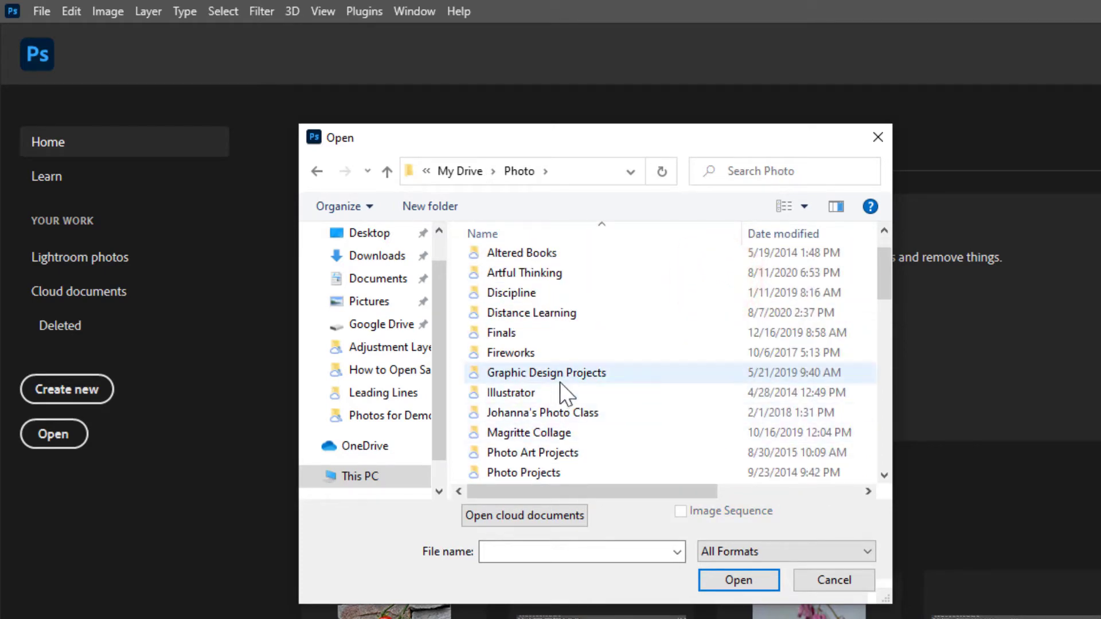
scroll(562, 390, down, 1)
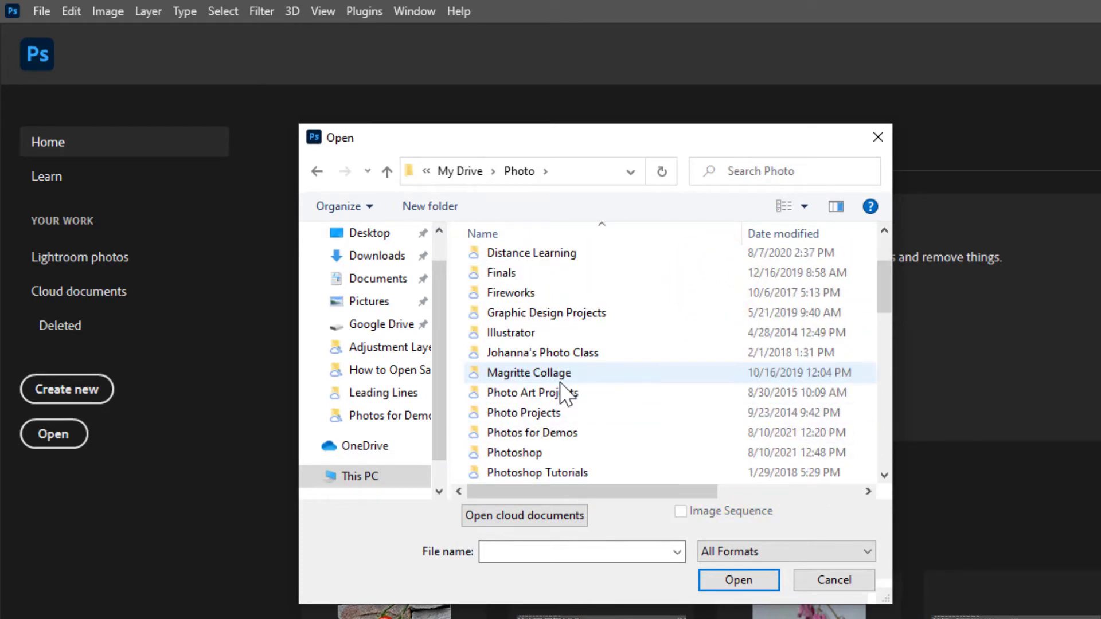
double_click(497, 434)
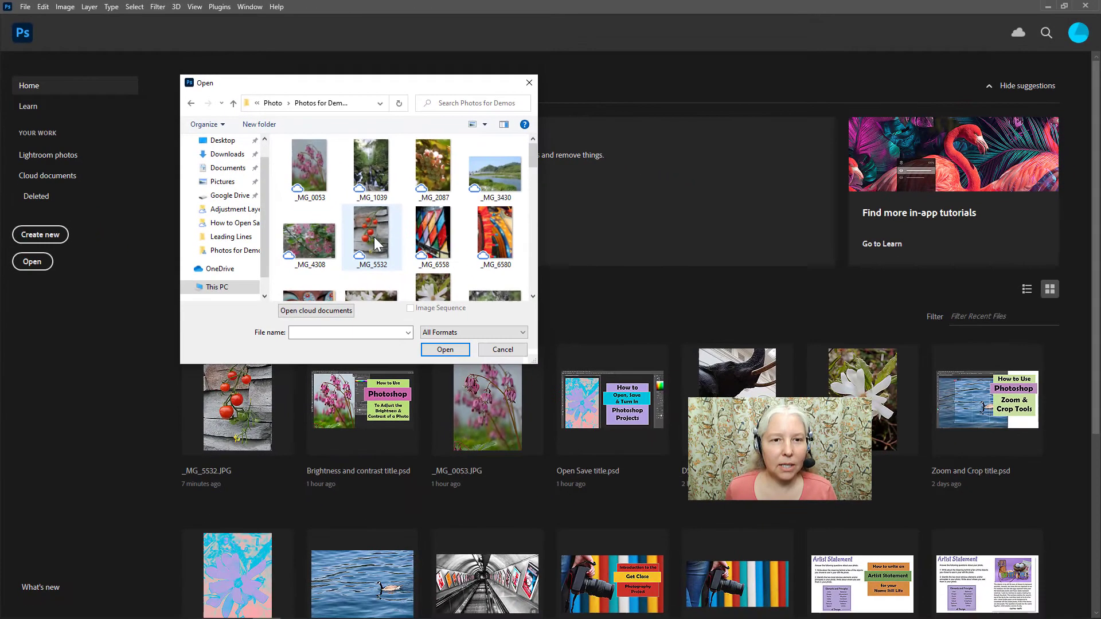
double_click(374, 236)
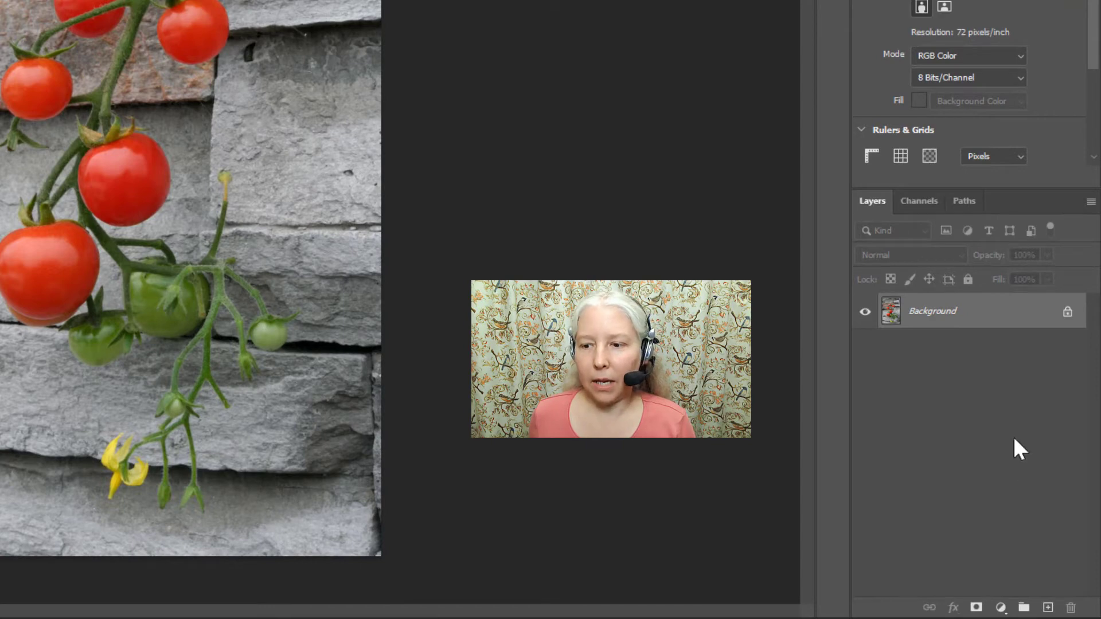
Add a Gradient Map adjustment layer above the Background and display its properties.
click(1001, 608)
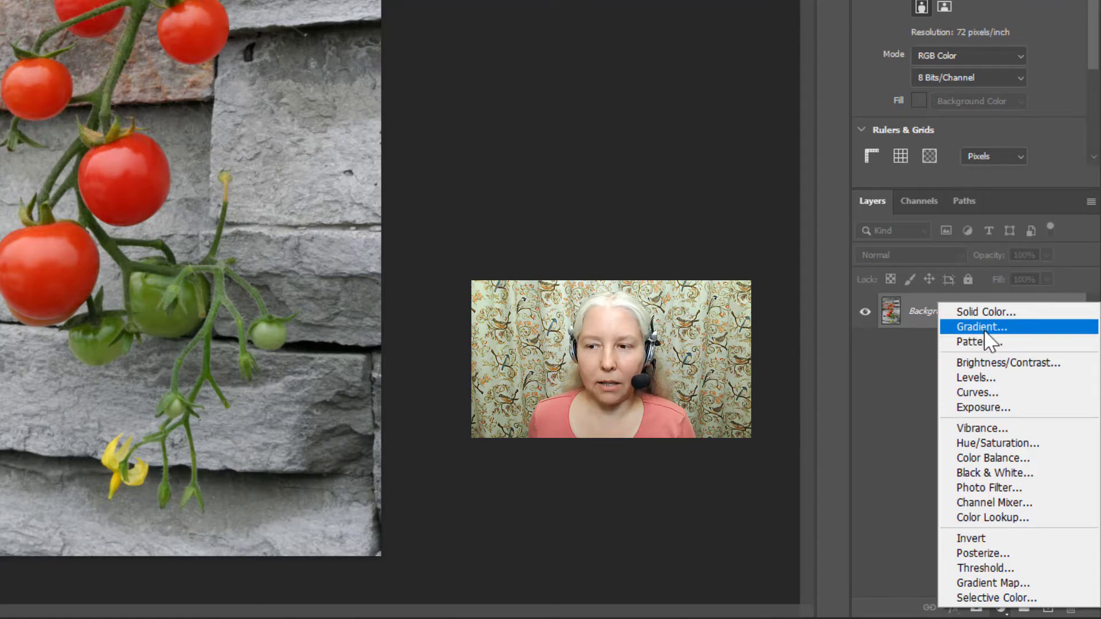
click(976, 583)
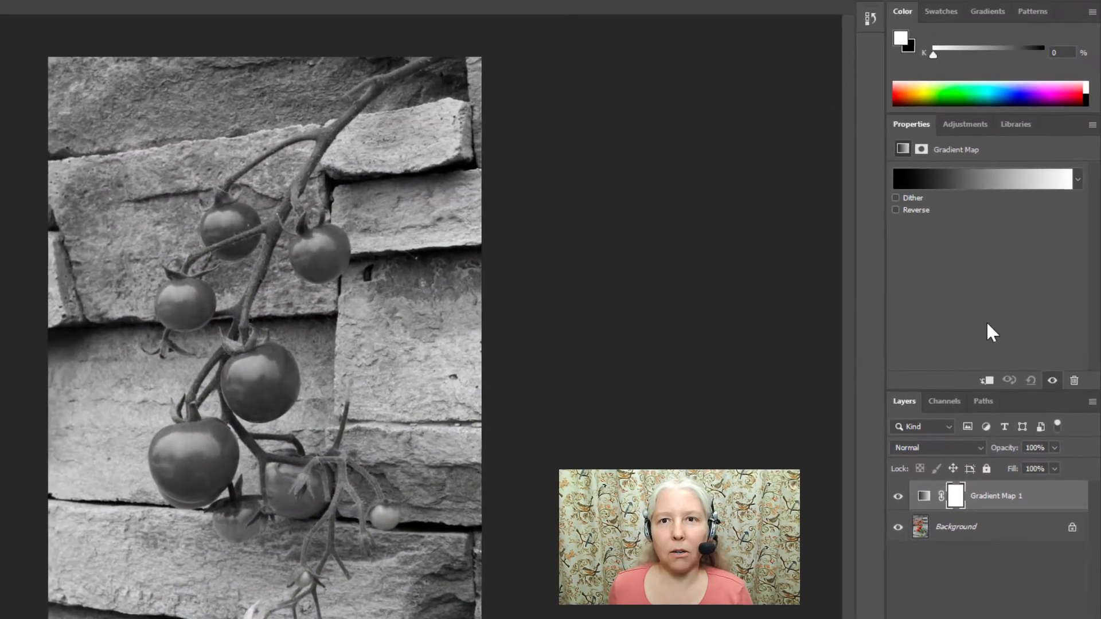
click(966, 127)
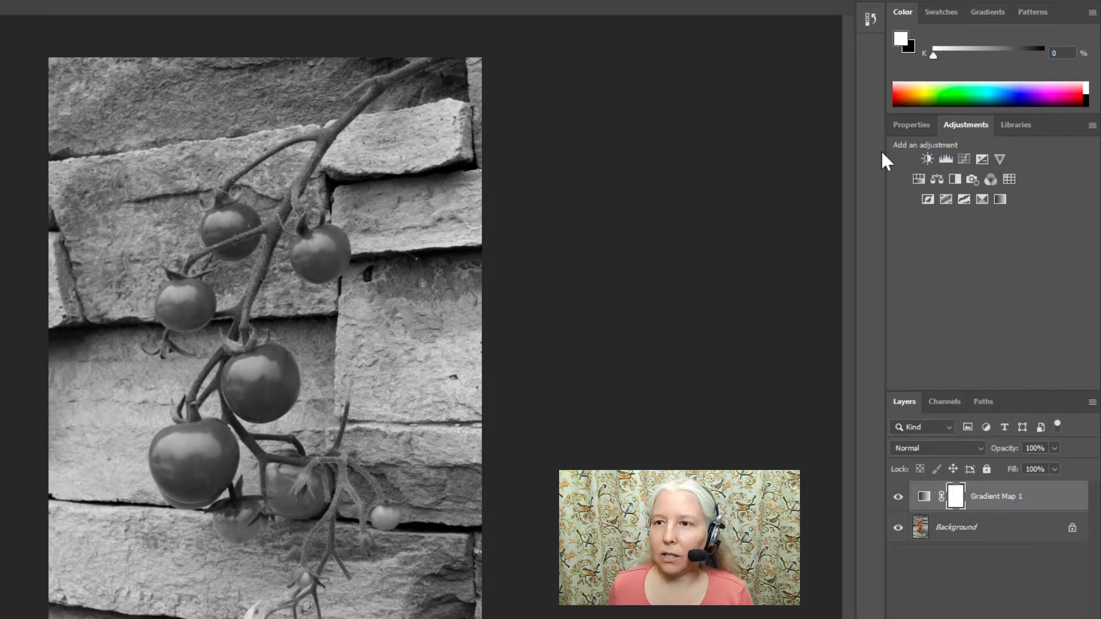
click(906, 125)
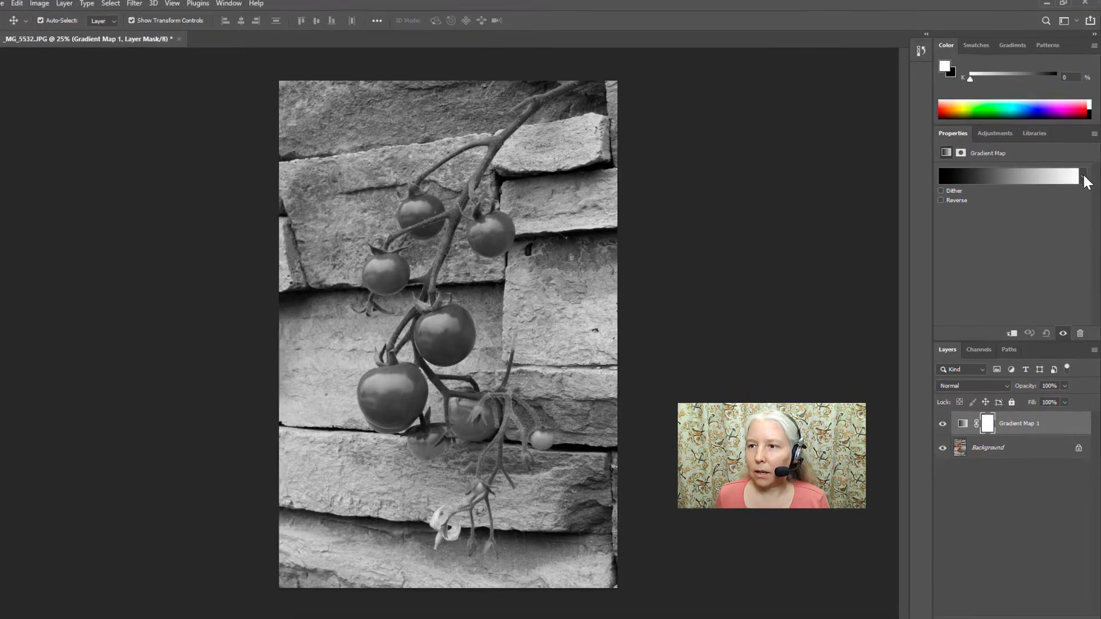
Show the gradient map's presets and expand the Iridescent group, keeping the Pastels group collapsed.
click(1084, 178)
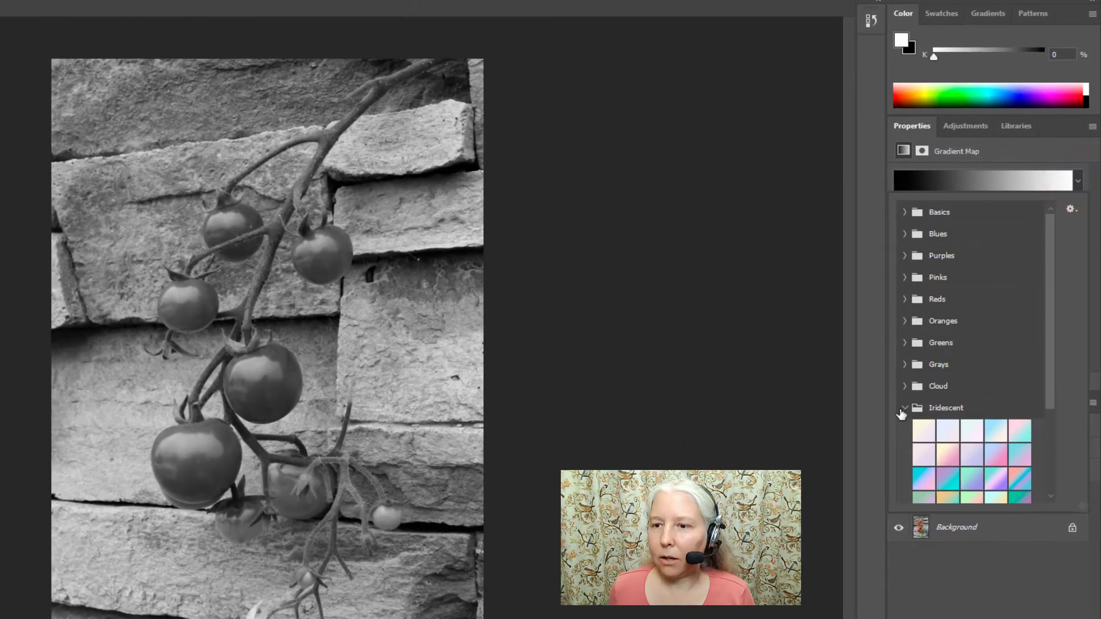
click(913, 397)
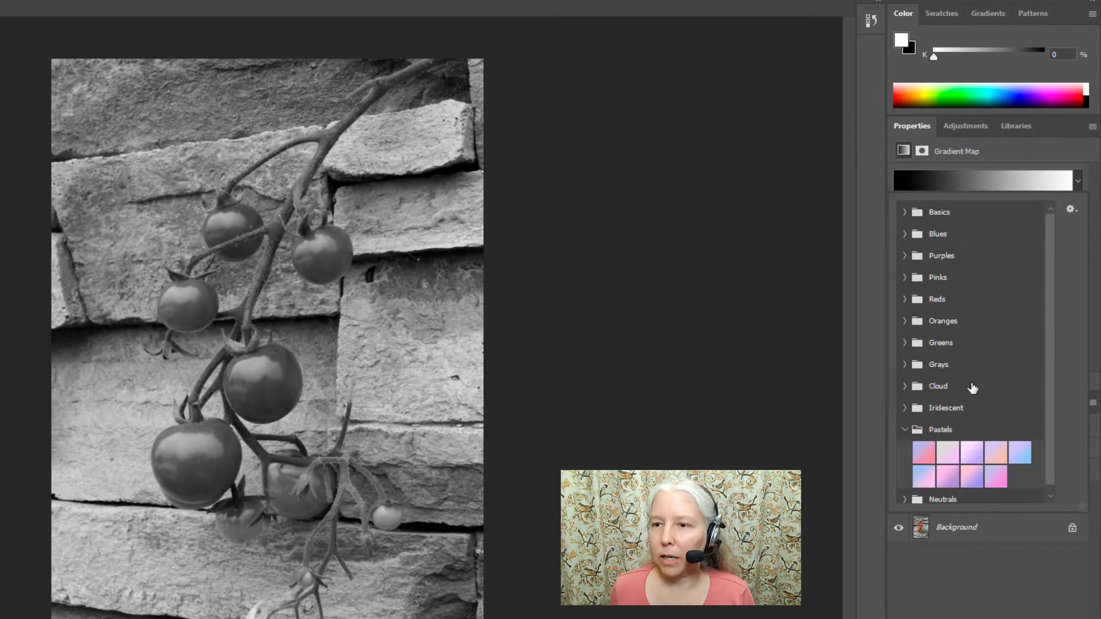
click(905, 430)
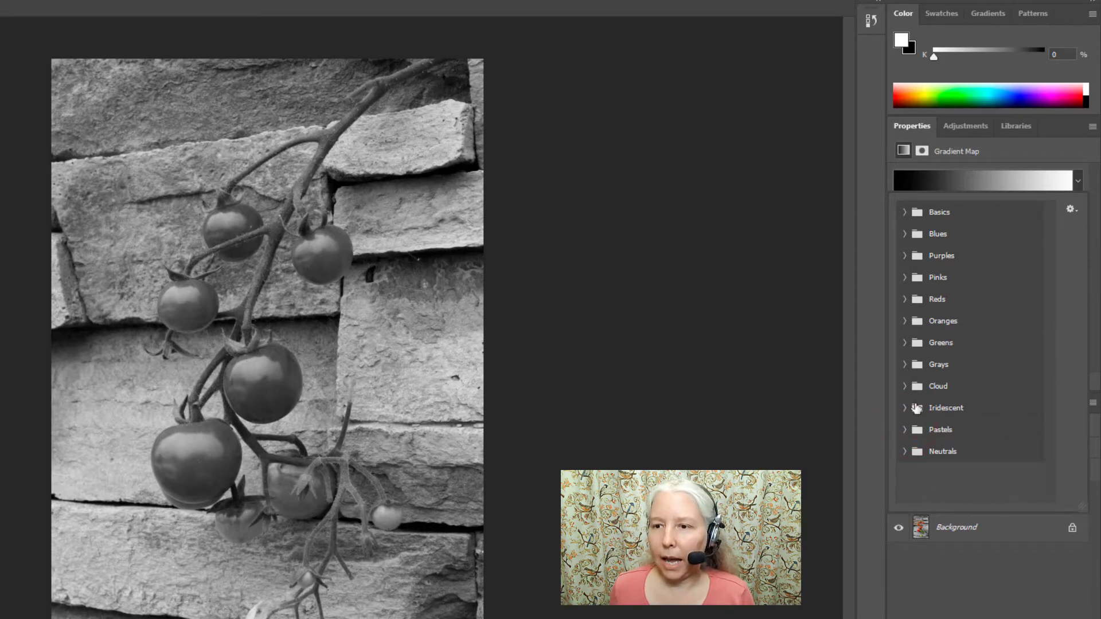
click(904, 408)
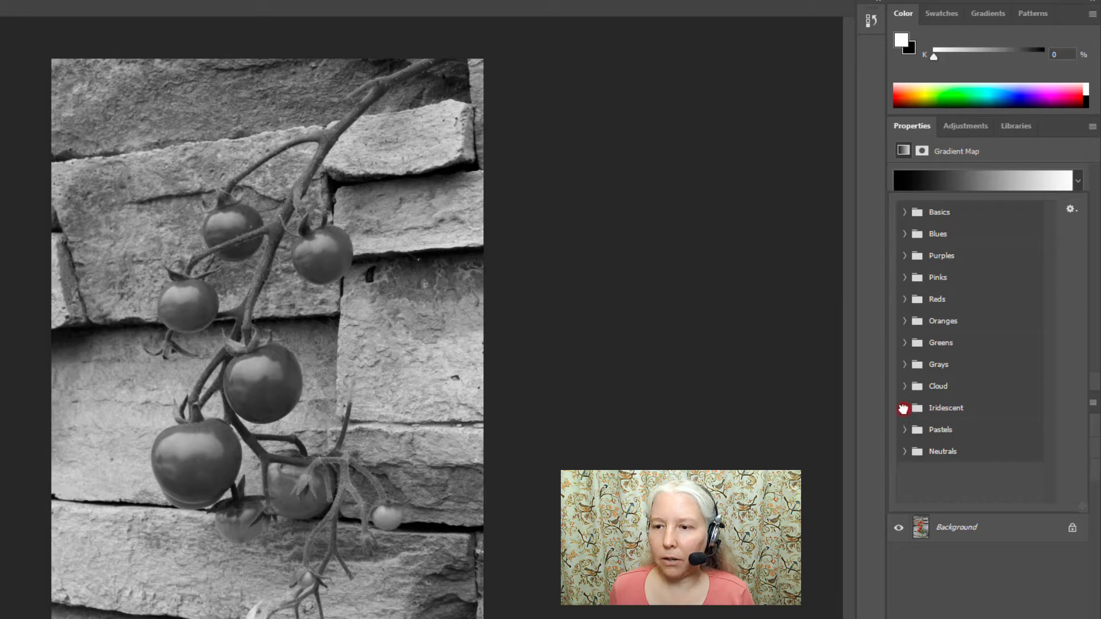
scroll(1008, 368, down, 1)
scroll(1008, 369, down, 1)
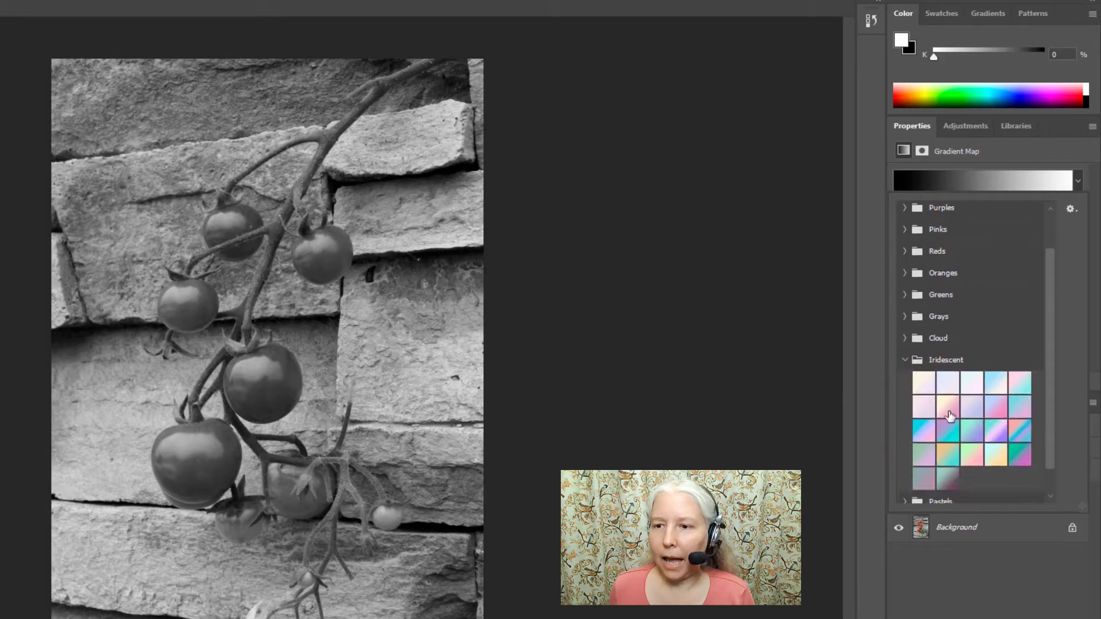
Compare several Iridescent presets on the photo and apply the purple-to-cyan Iridescent_12 gradient.
click(923, 408)
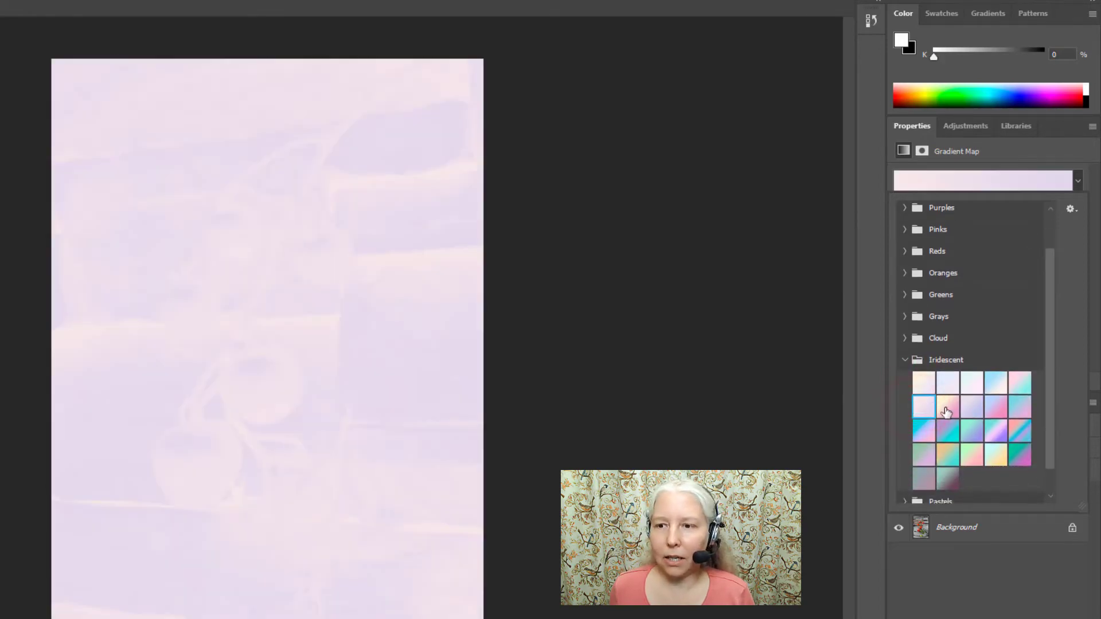
click(947, 410)
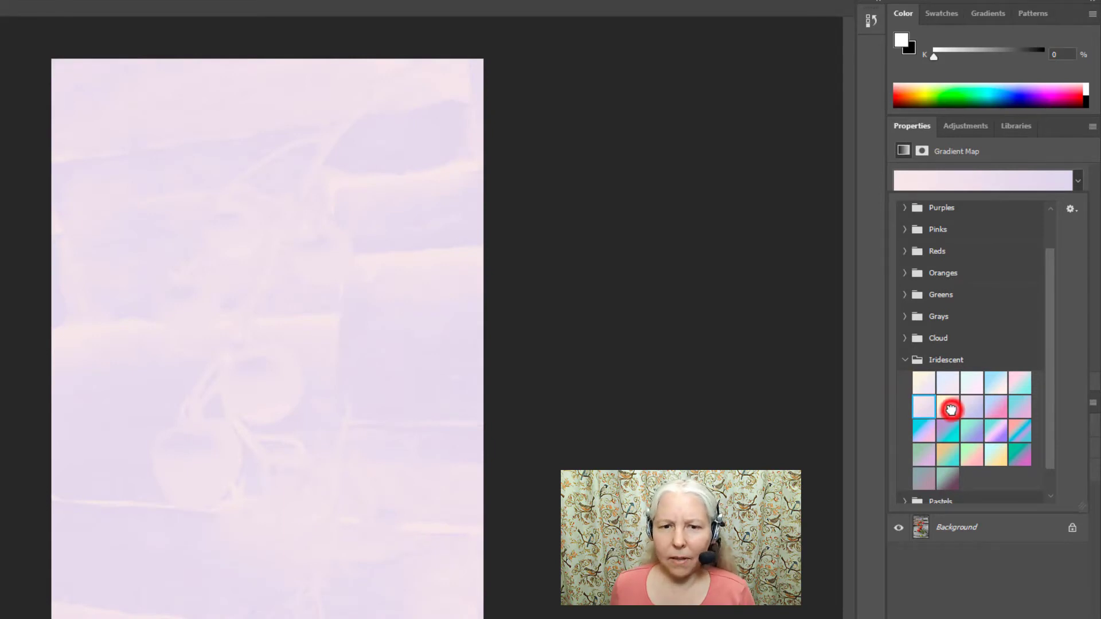
click(948, 432)
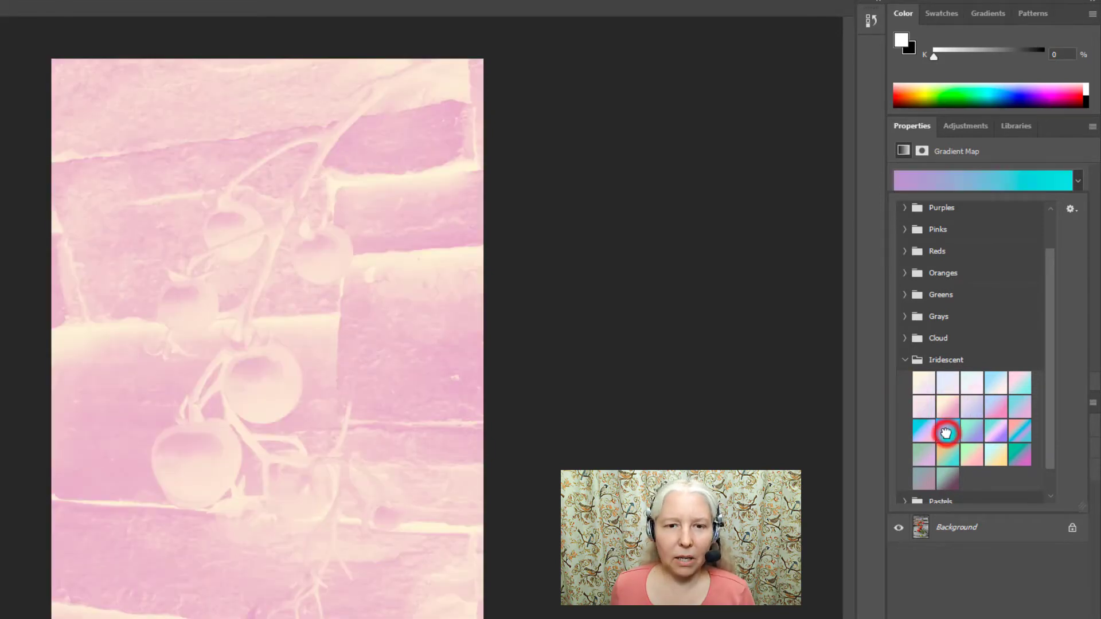
click(995, 409)
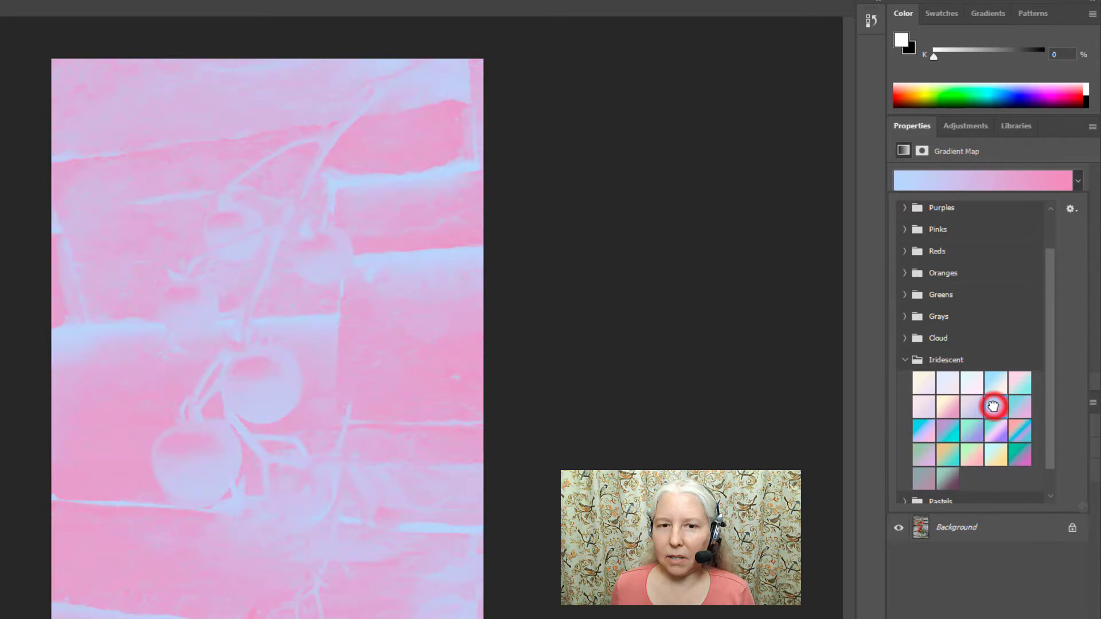
click(1019, 405)
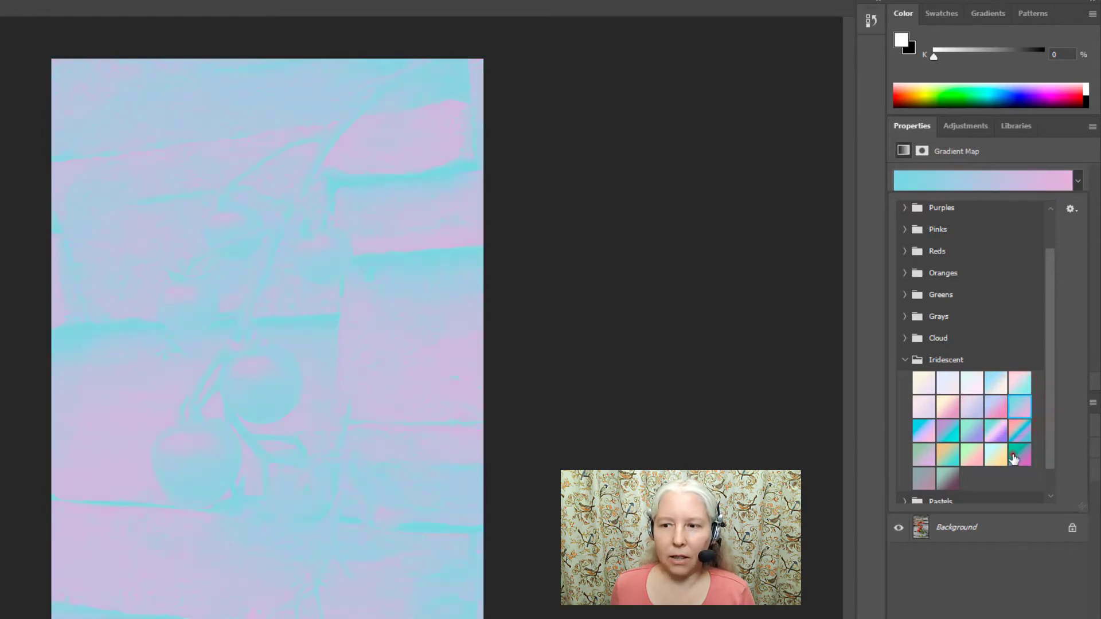
click(1014, 459)
click(946, 457)
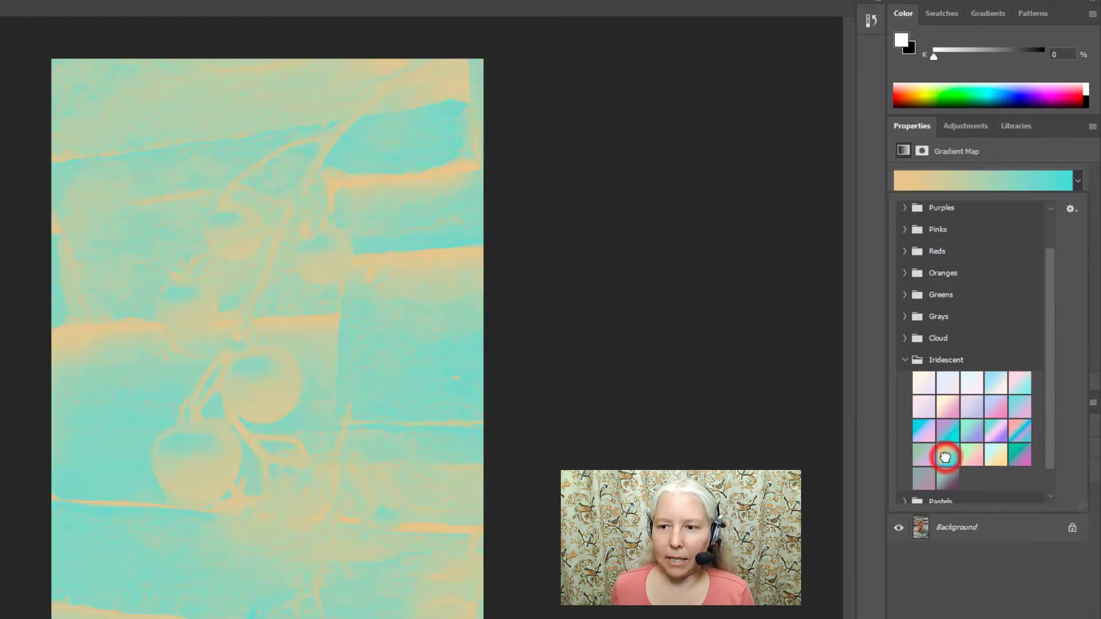
click(921, 476)
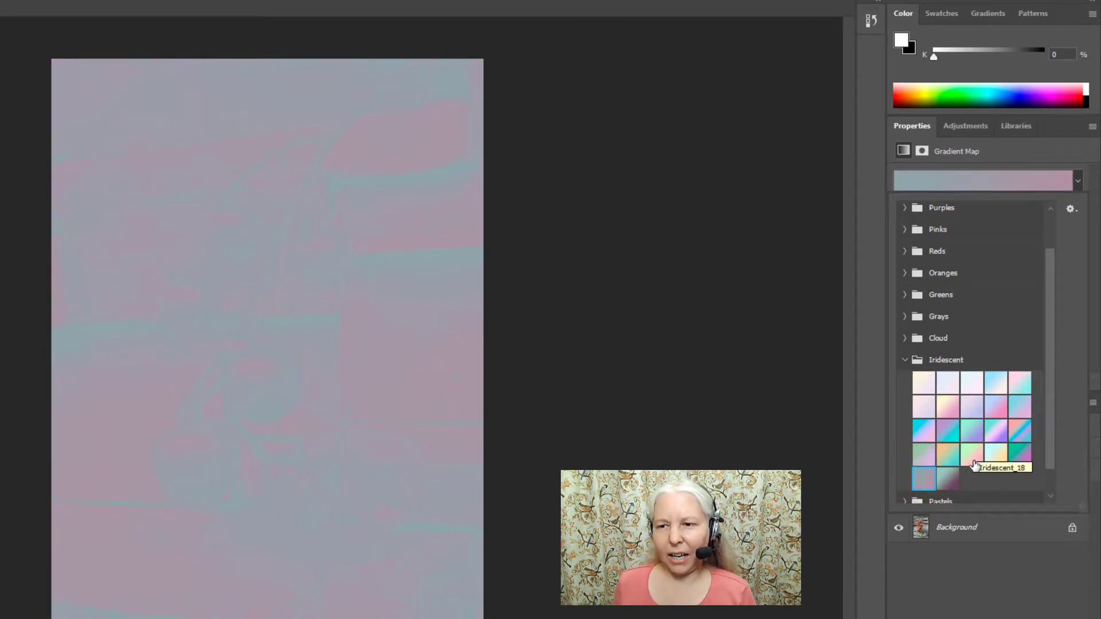
click(945, 435)
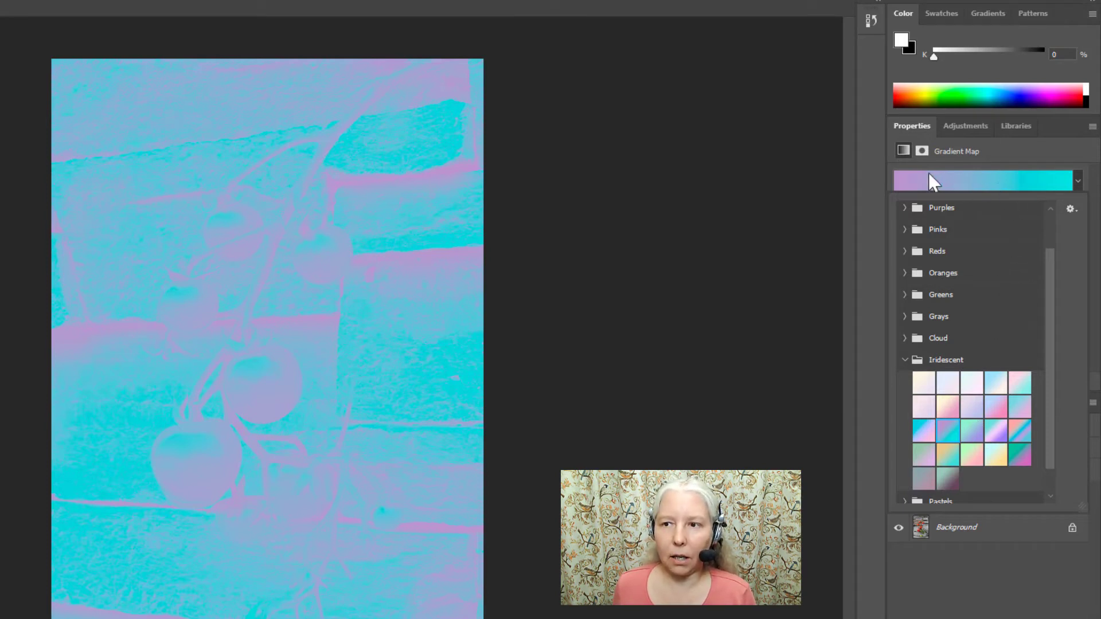
Open the gradient map's gradient for editing and move its purple color stop to location 42%.
click(993, 179)
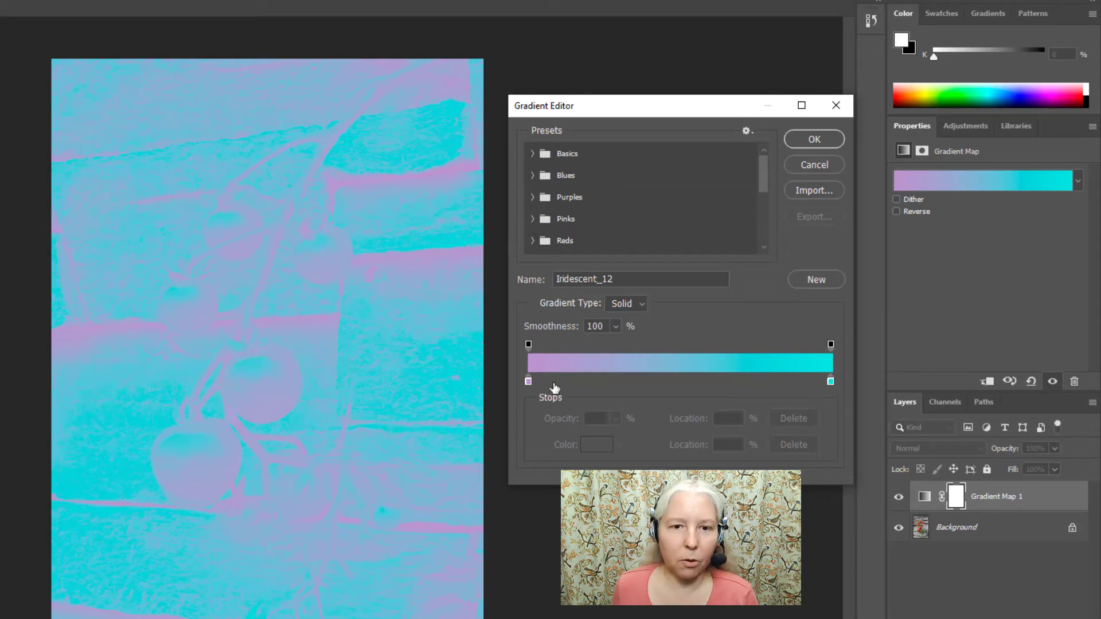
drag(529, 379, 599, 383)
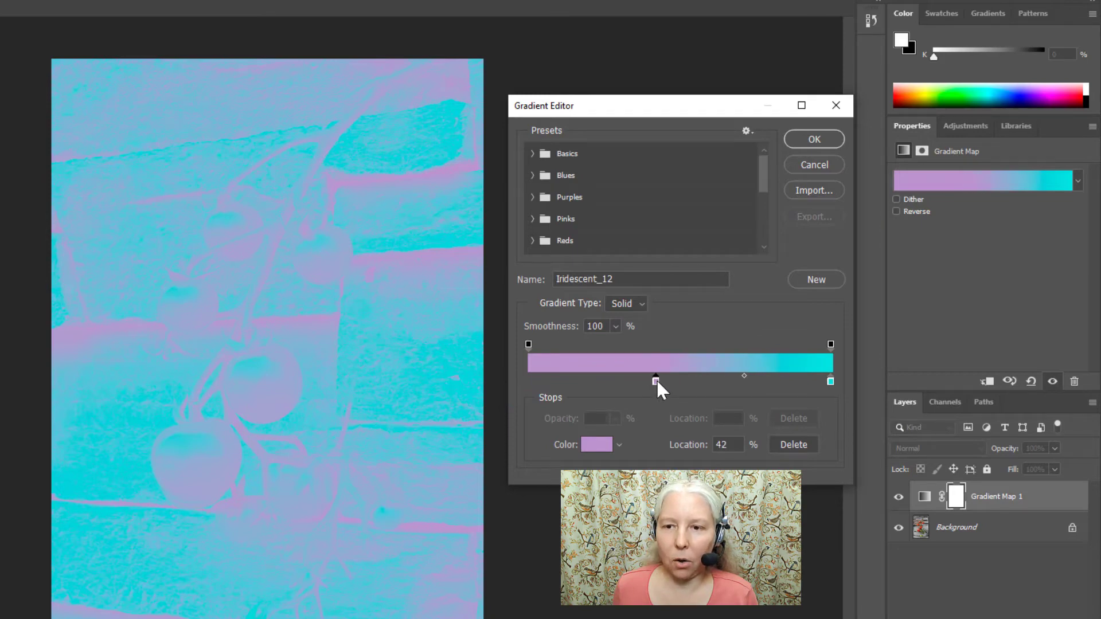
drag(656, 381, 656, 381)
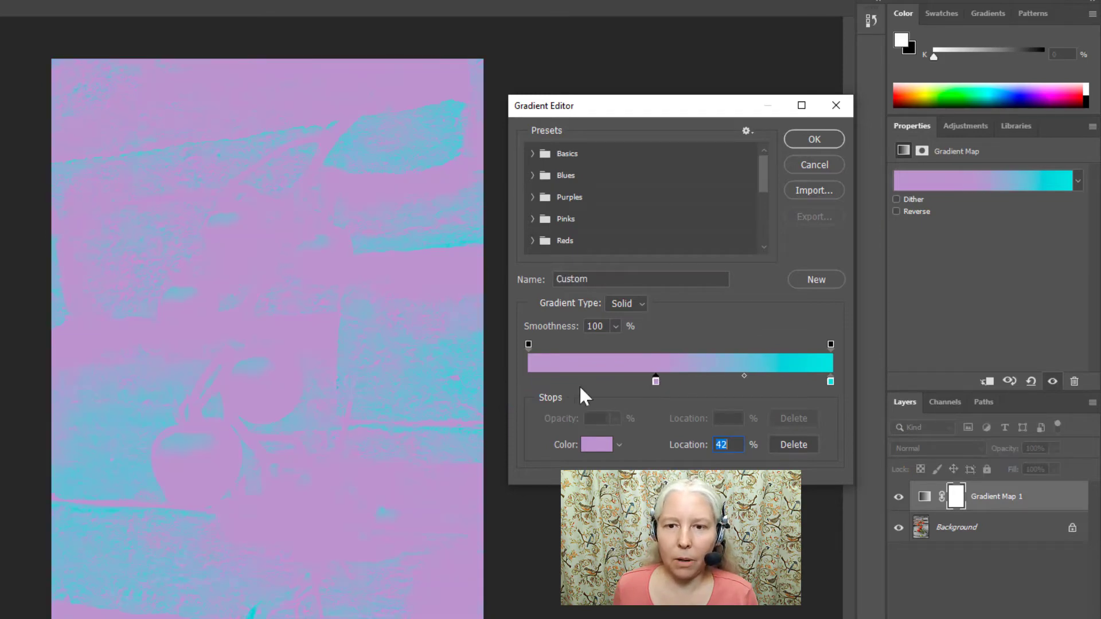
Add a color stop at location 0% of the gradient and set its color to vivid purple 7411cb.
click(529, 382)
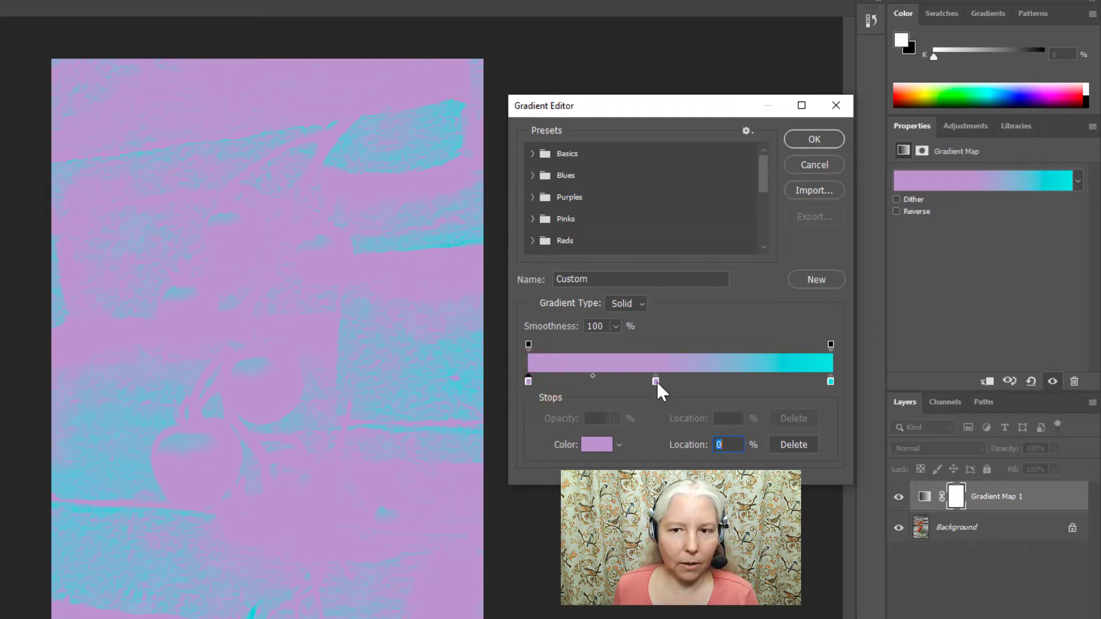
double_click(528, 381)
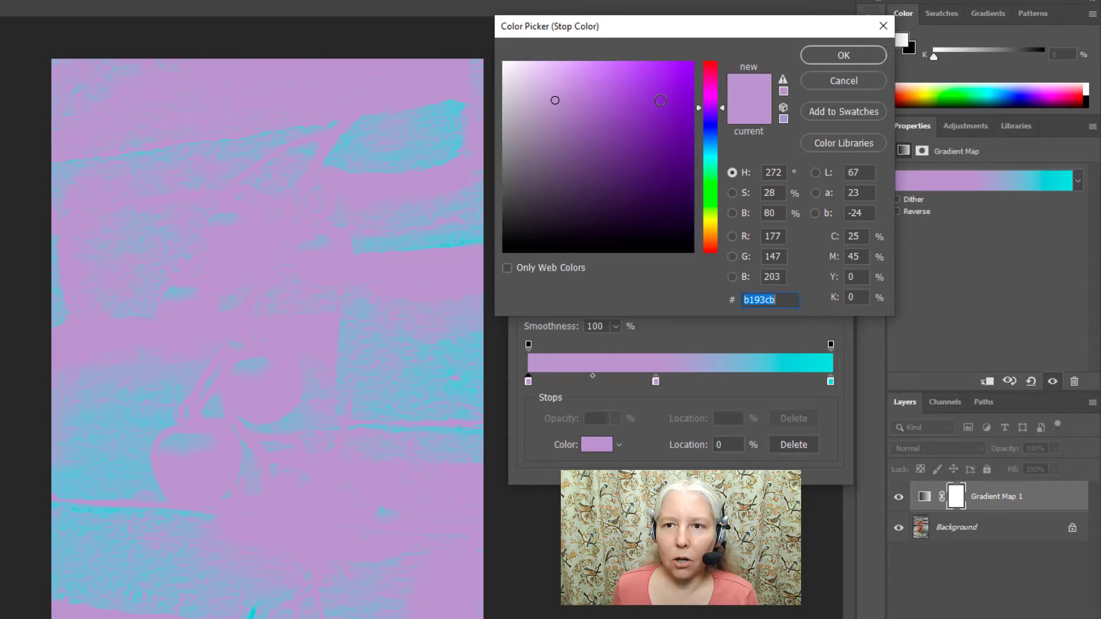
click(661, 101)
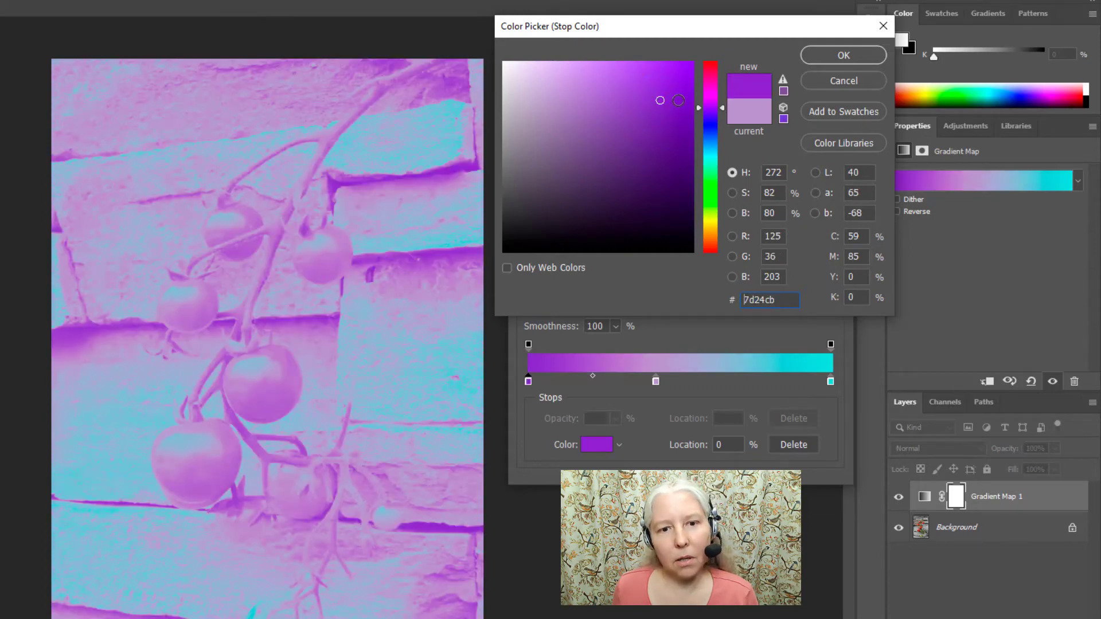
click(679, 100)
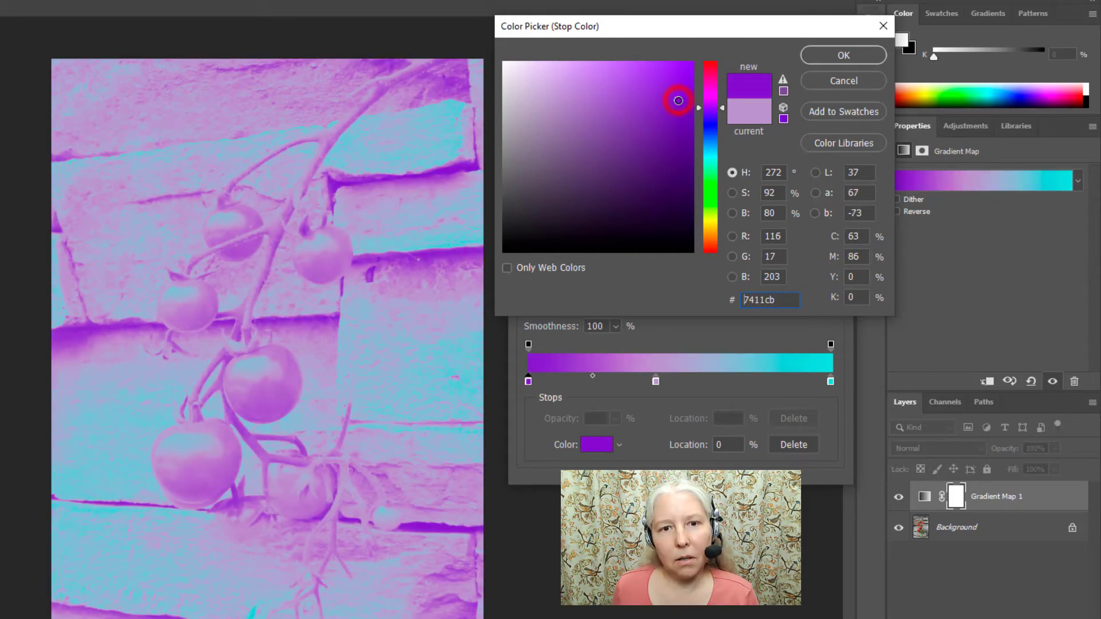
click(839, 57)
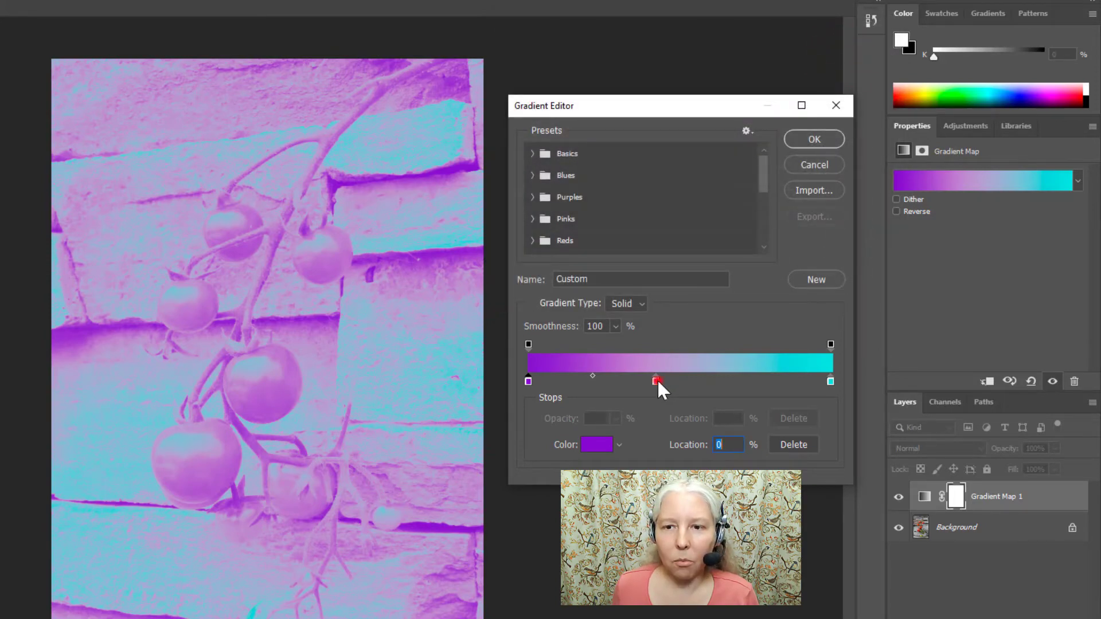
Move the lavender stop to 50% and the vivid purple stop to 9%, and set the midpoint between them to 63%.
drag(657, 380, 680, 378)
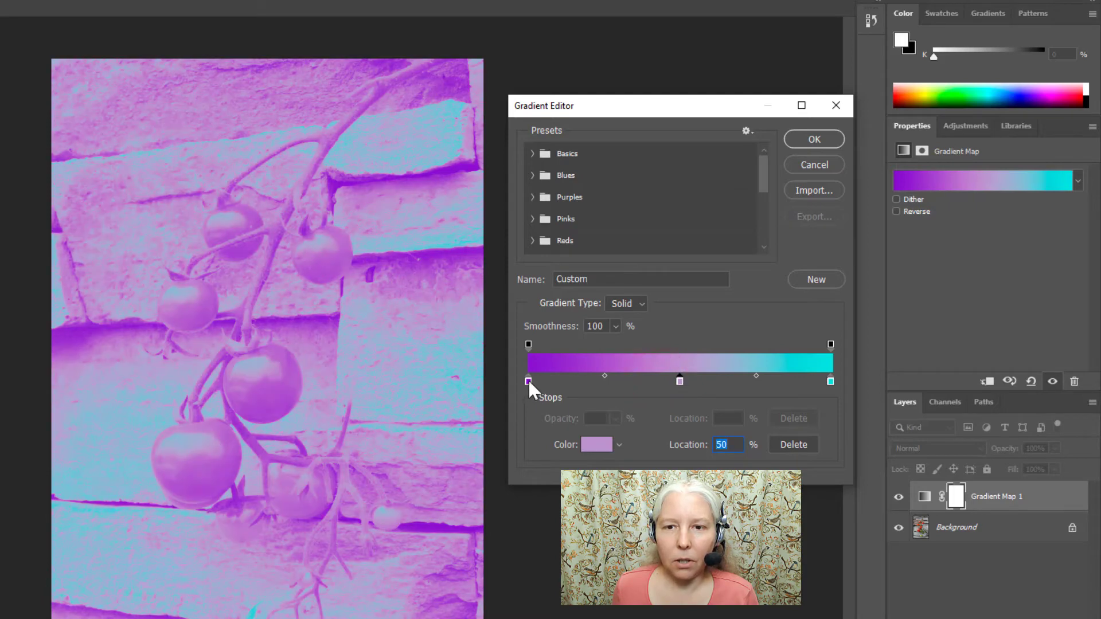
drag(528, 379, 556, 377)
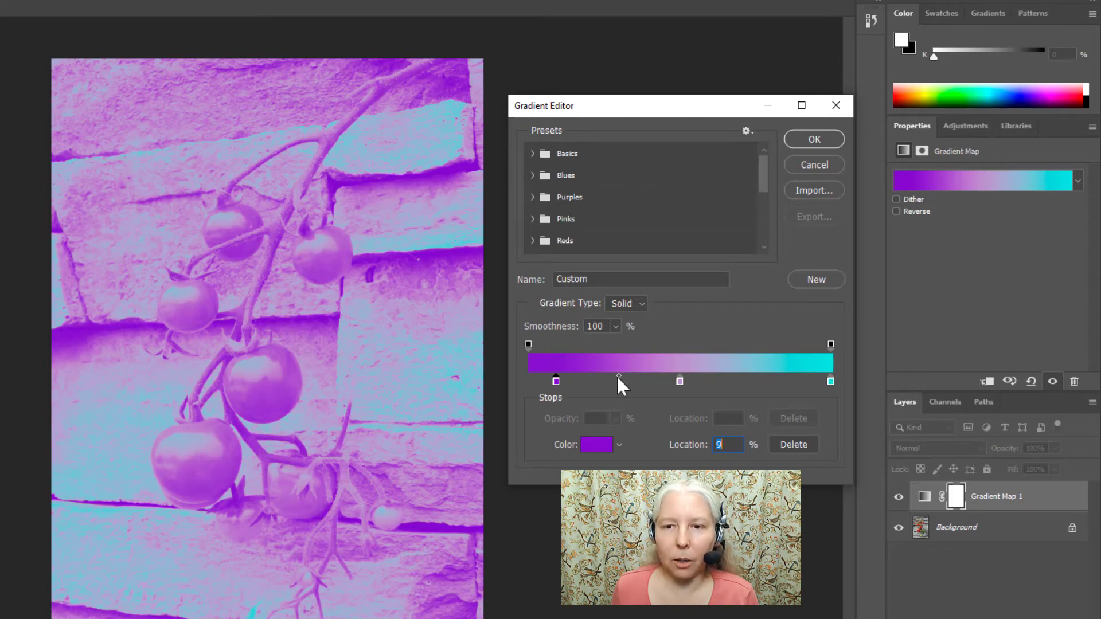
mouse_move(619, 377)
mouse_down()
mouse_move(666, 379)
mouse_move(619, 381)
mouse_up()
key(Delete)
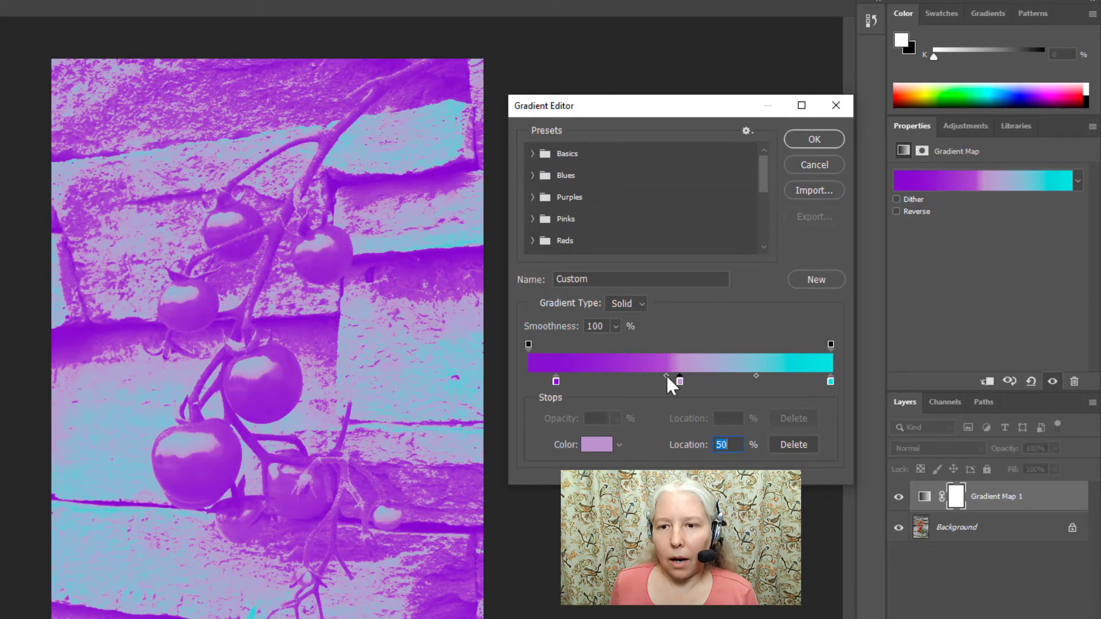
drag(666, 374, 649, 370)
drag(635, 376, 634, 373)
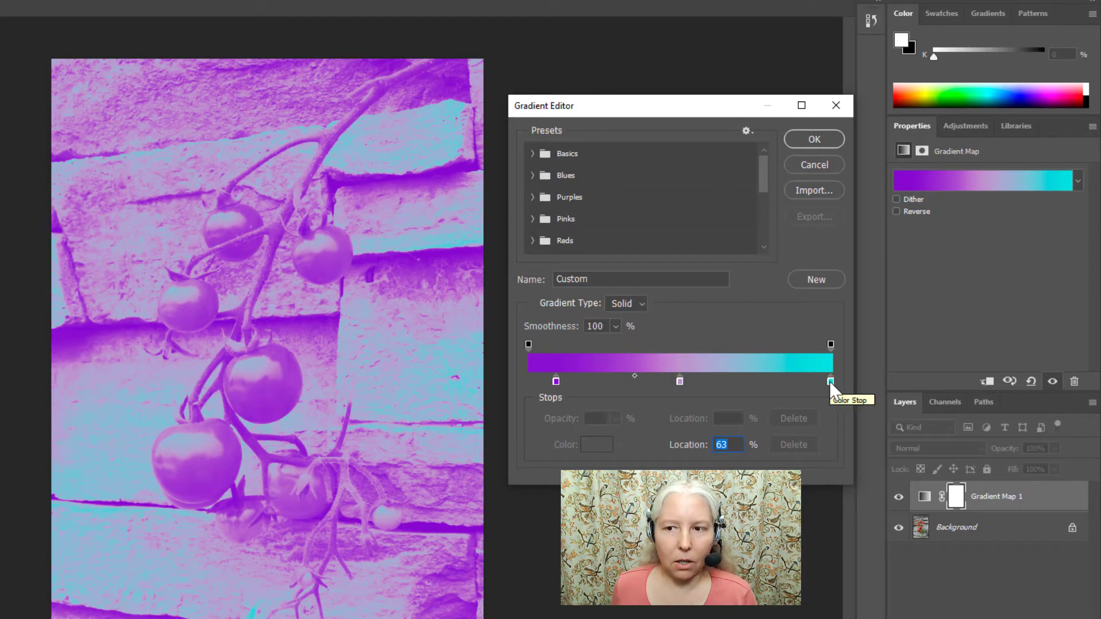
Move the cyan stop to 75% and add a stop at 100% colored dark green 257d14.
drag(830, 381, 755, 379)
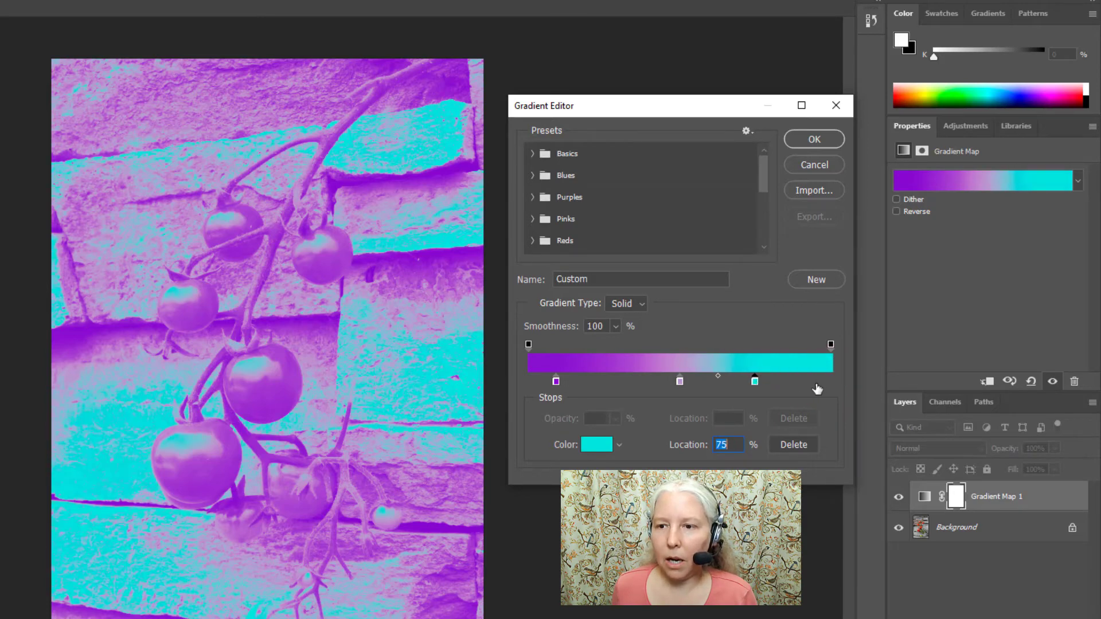
click(831, 380)
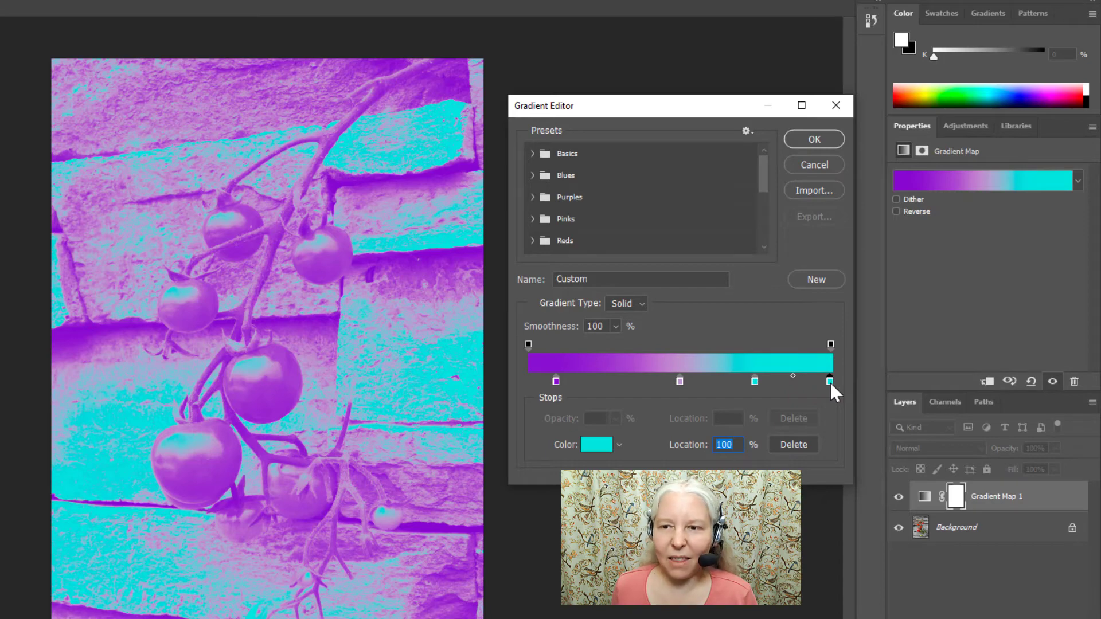
double_click(830, 381)
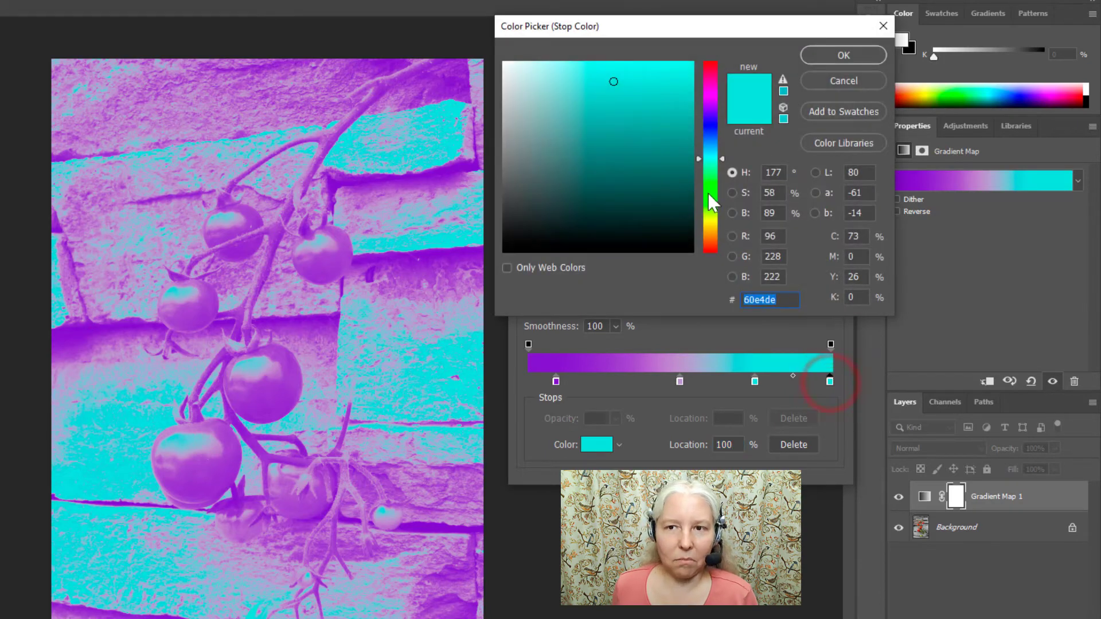
drag(724, 158, 723, 194)
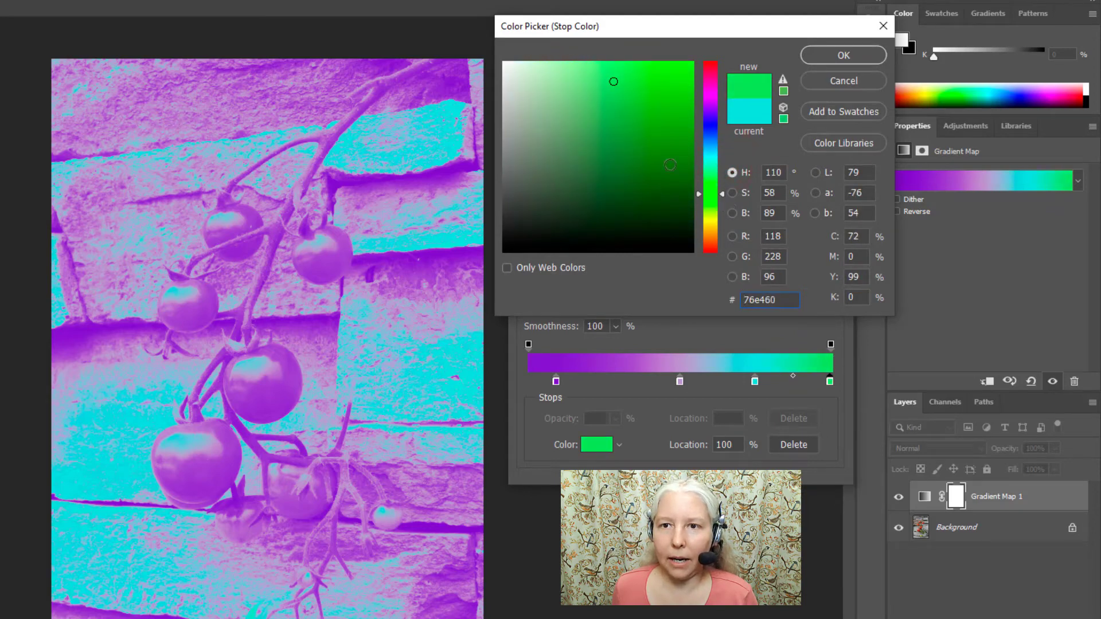
click(664, 159)
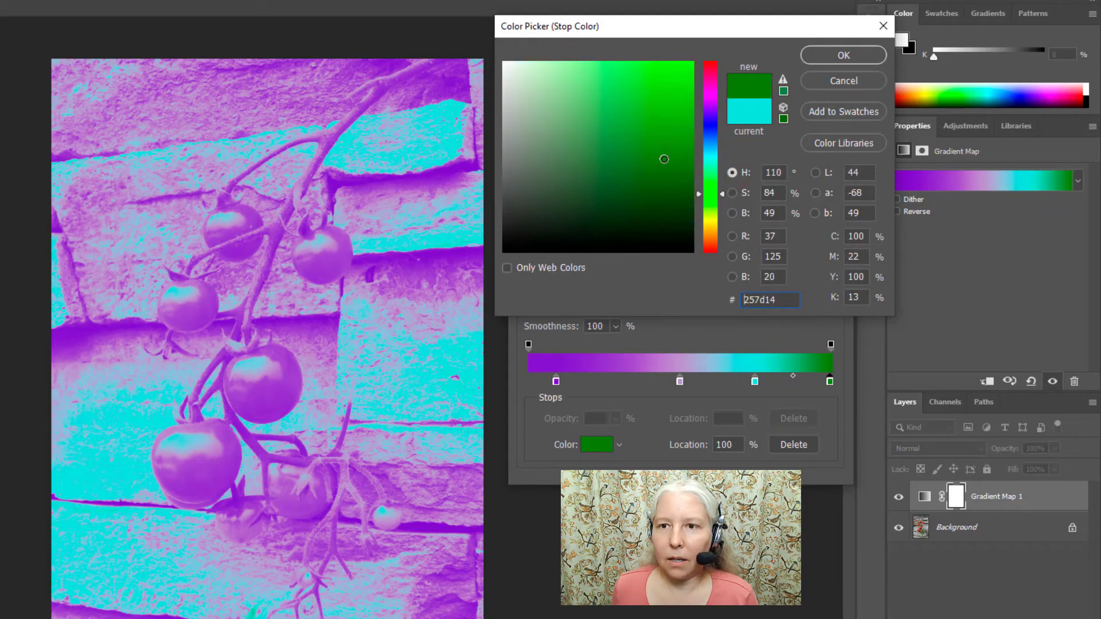
click(845, 56)
Reposition the gradient's stops, with cyan at 61%, green at 77% and lavender at 38%.
drag(755, 381, 713, 372)
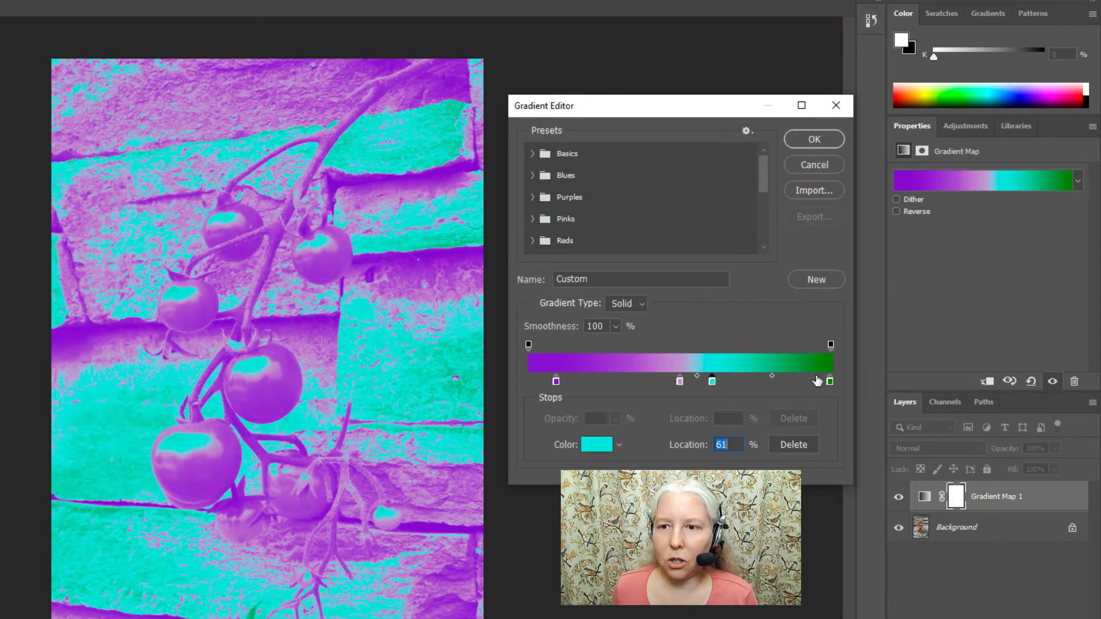
drag(830, 381, 762, 380)
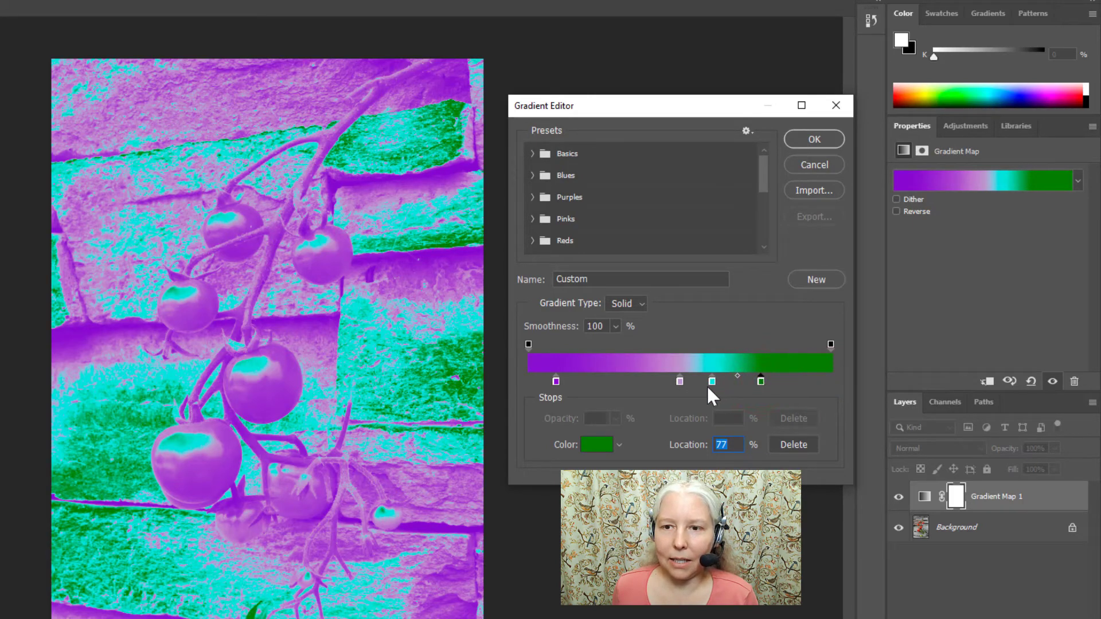
drag(679, 379, 643, 380)
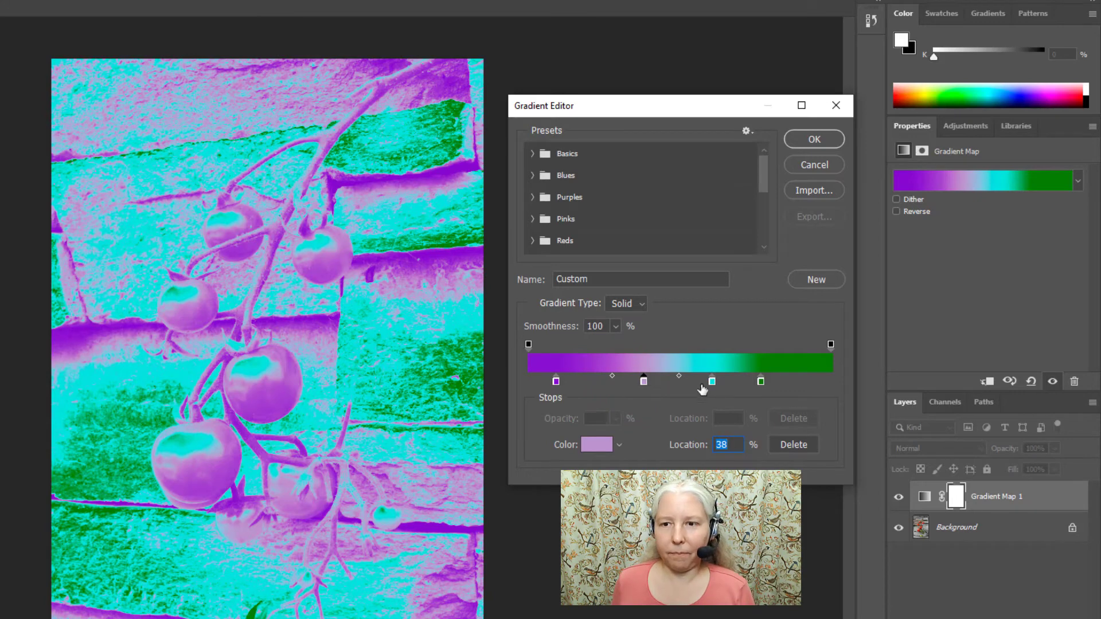
Delete the green color stop and move the cyan stop to location 100%.
click(760, 380)
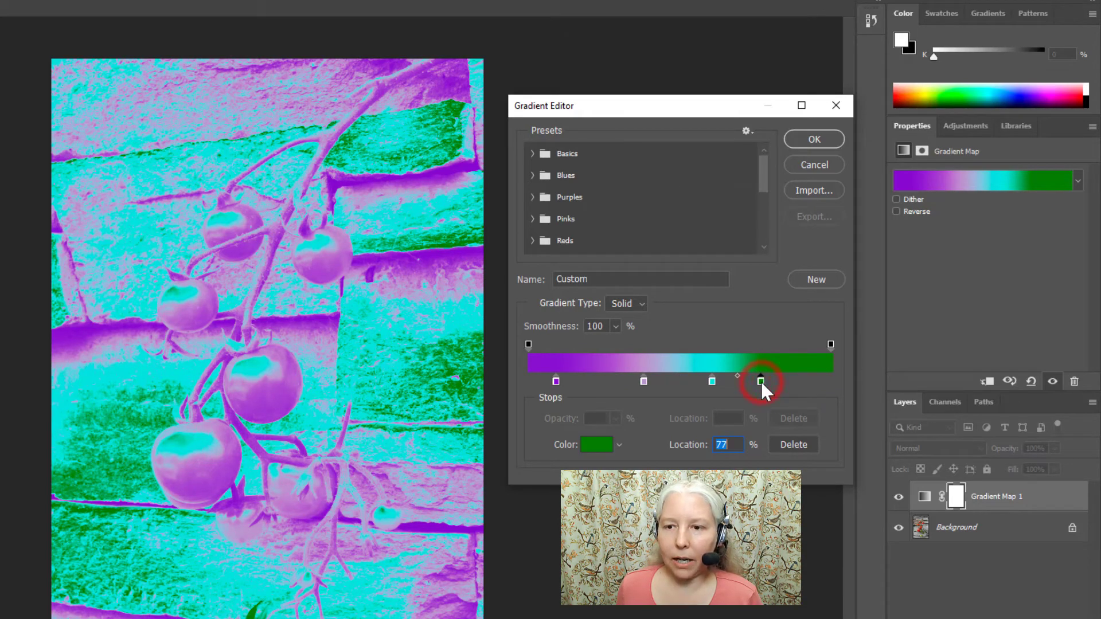
click(793, 444)
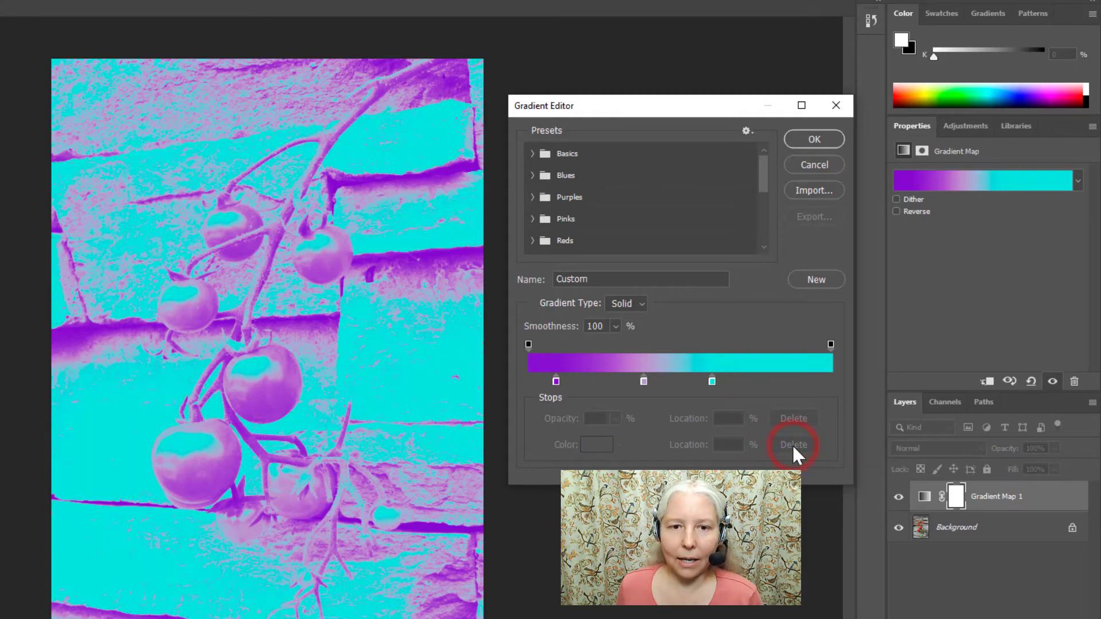
drag(713, 382, 836, 376)
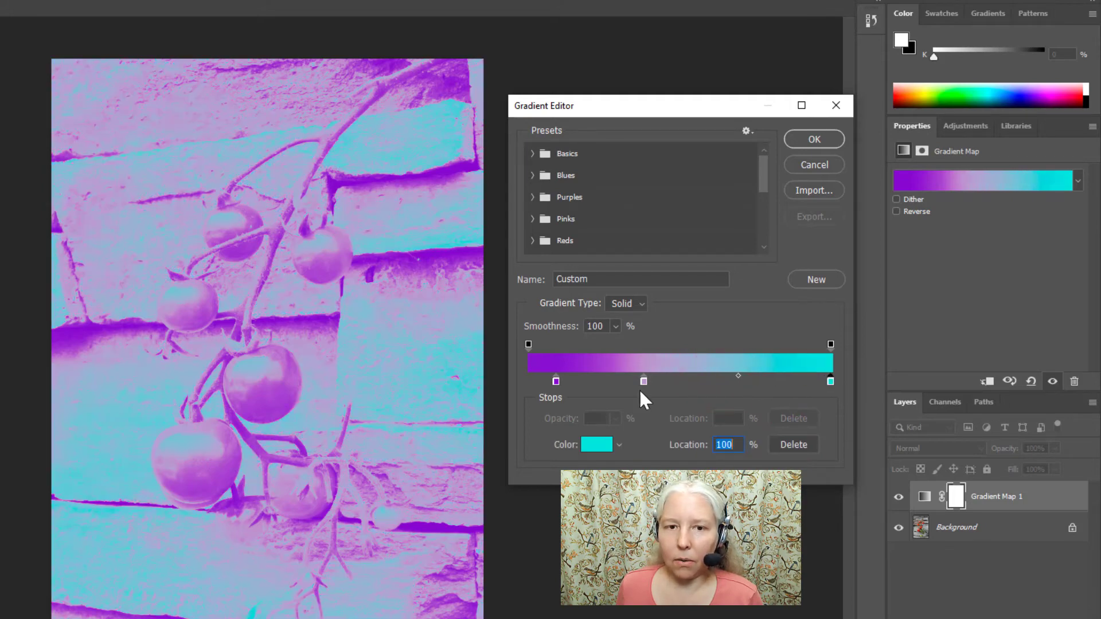
Place the vivid purple stop at 15%, the lavender stop at 48% and the cyan stop at 91%, and accept the gradient.
drag(643, 381, 682, 383)
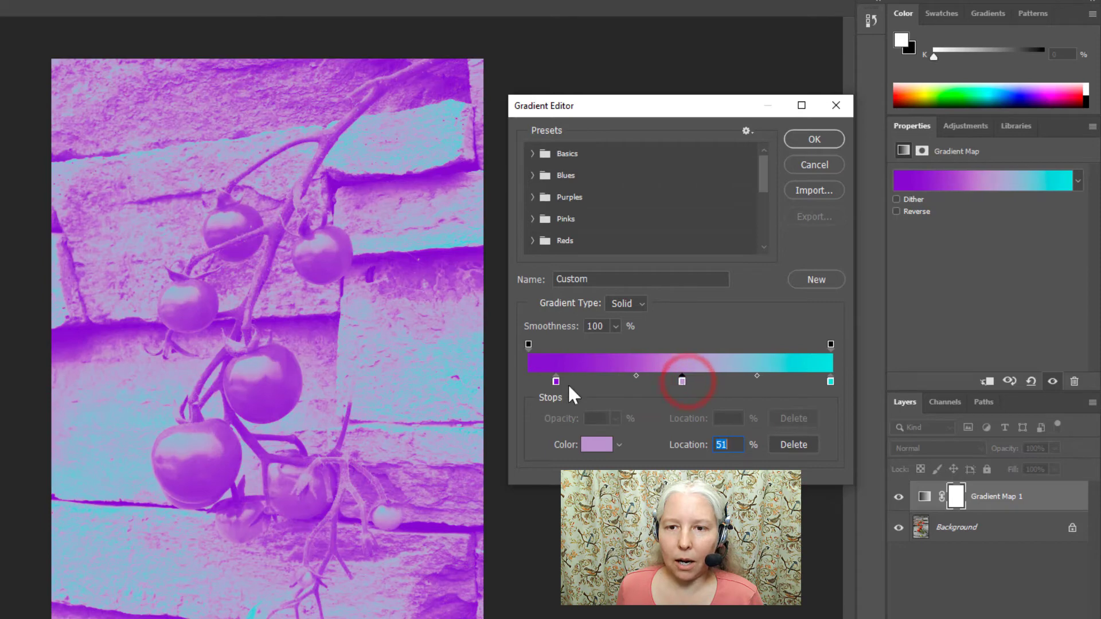
drag(556, 380, 574, 376)
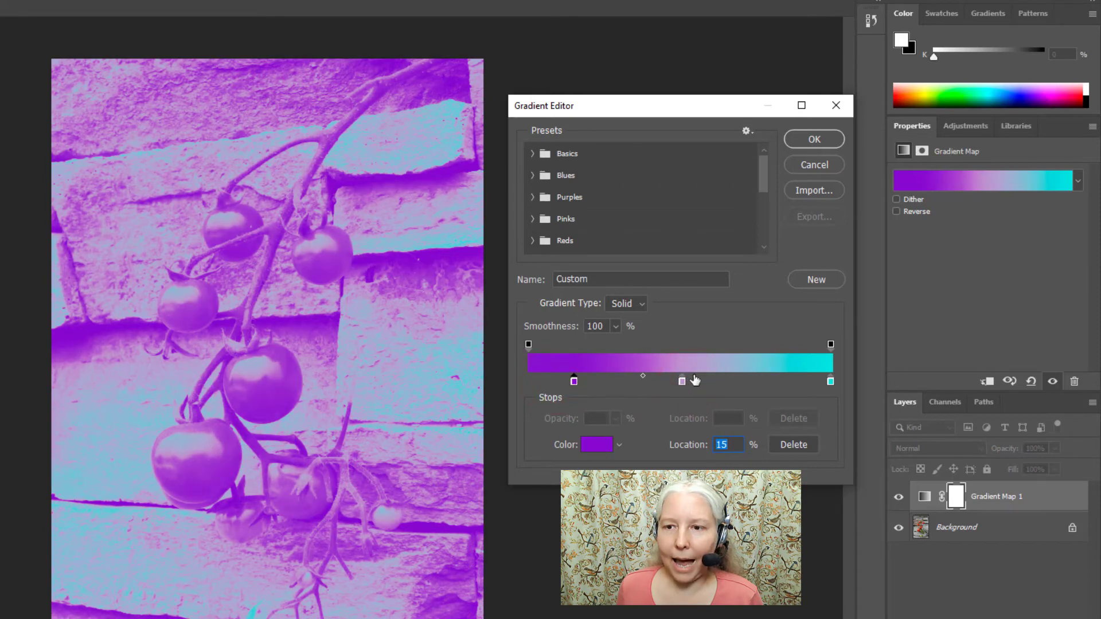
click(831, 379)
drag(831, 376, 806, 383)
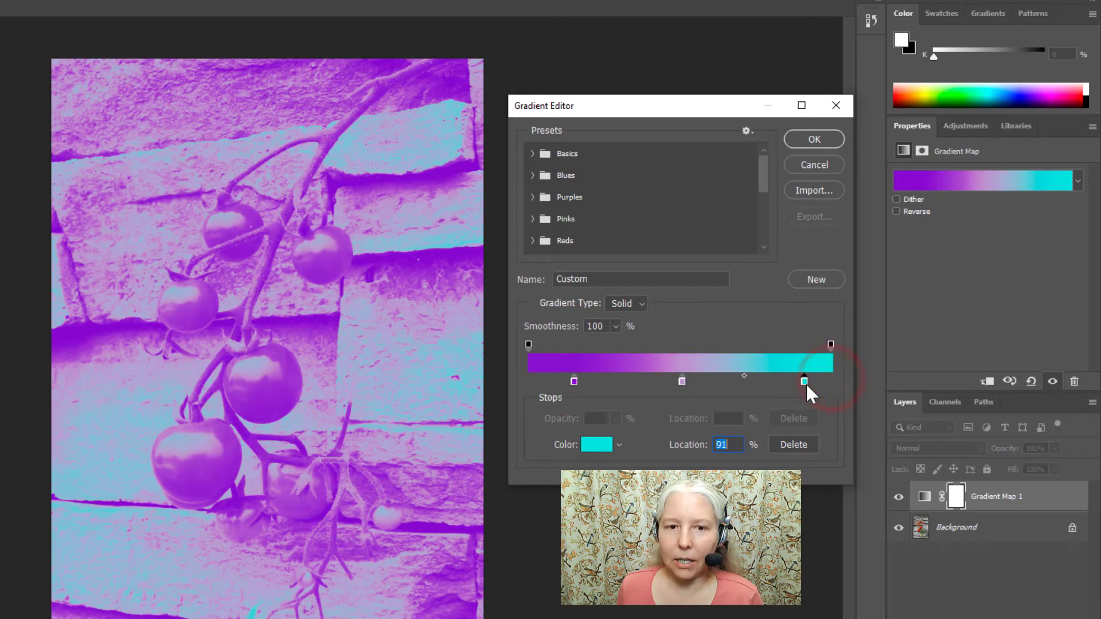
mouse_move(682, 376)
mouse_down()
mouse_move(657, 375)
mouse_move(675, 371)
mouse_up()
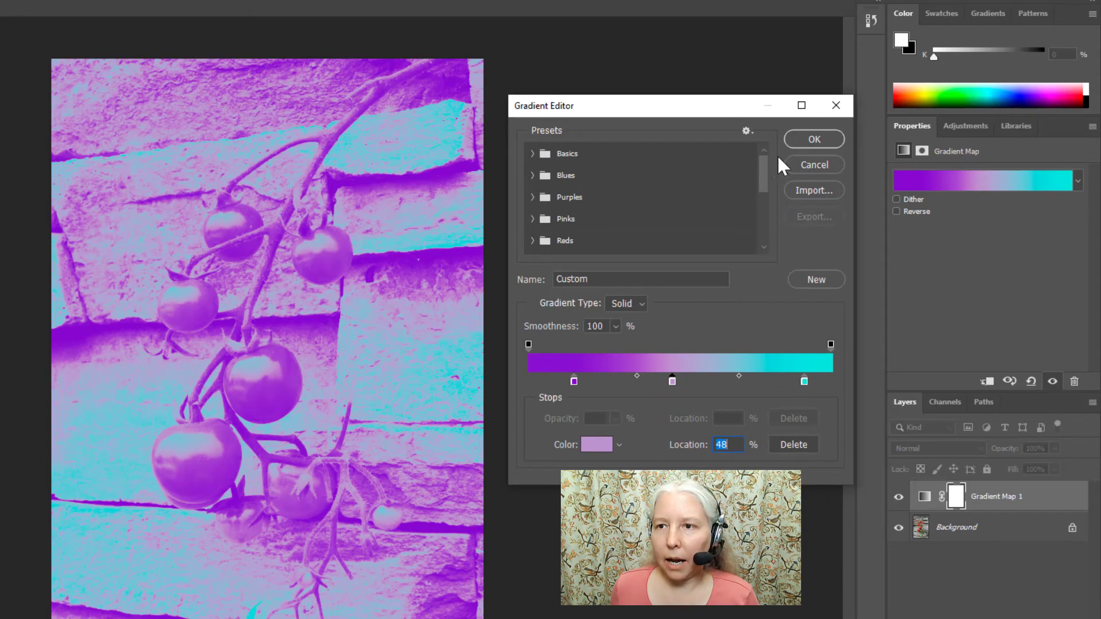
click(814, 140)
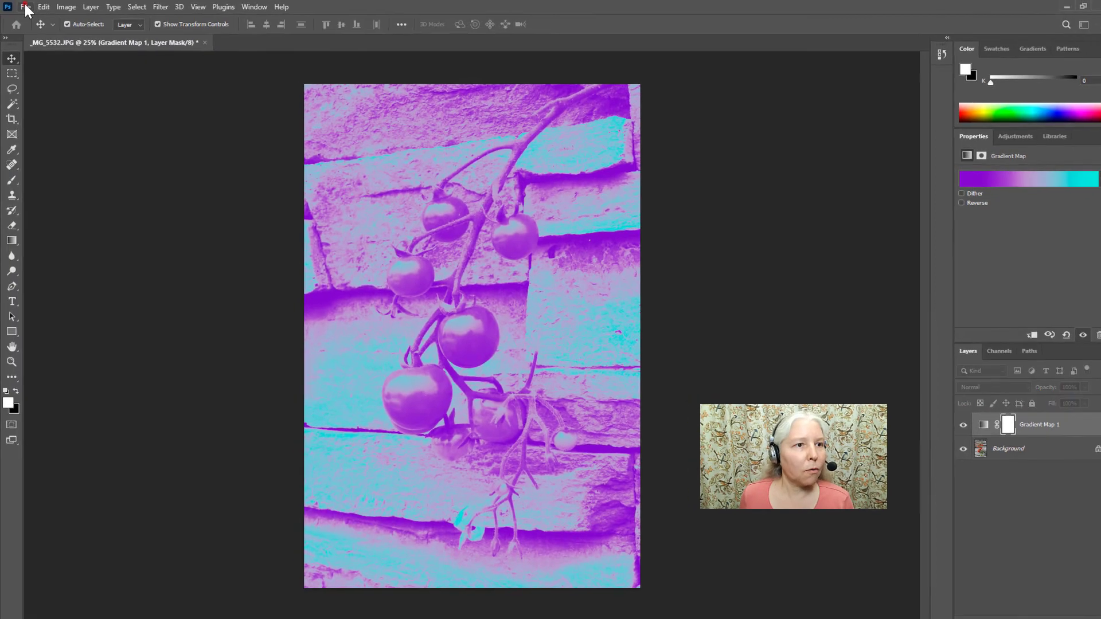
Start saving the image under a new name on the computer and name the file Gradient Map.
click(26, 8)
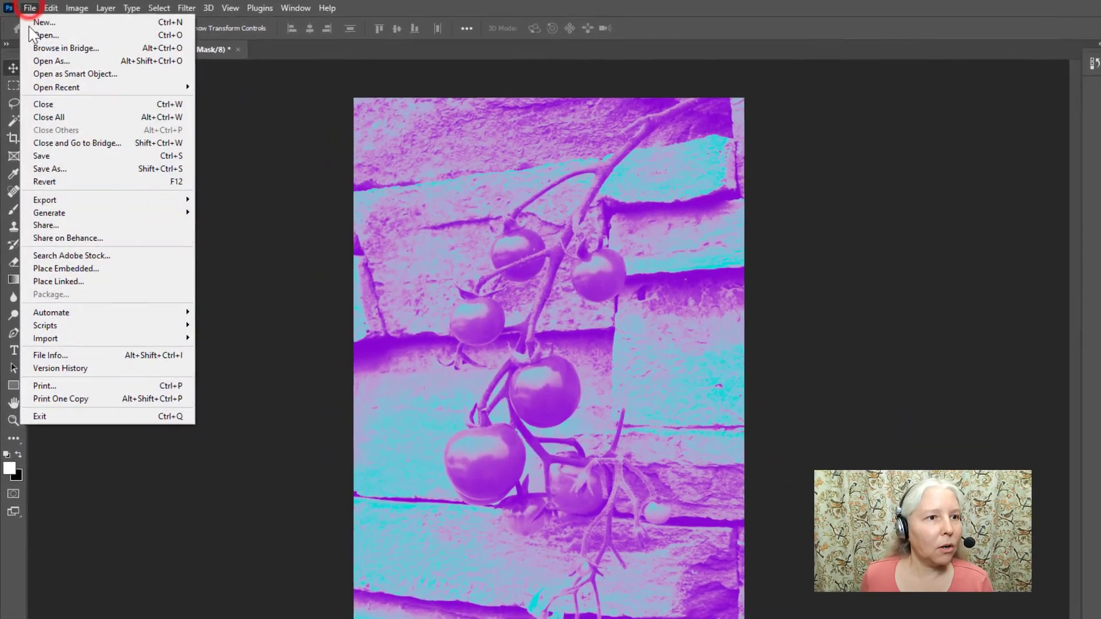
click(27, 141)
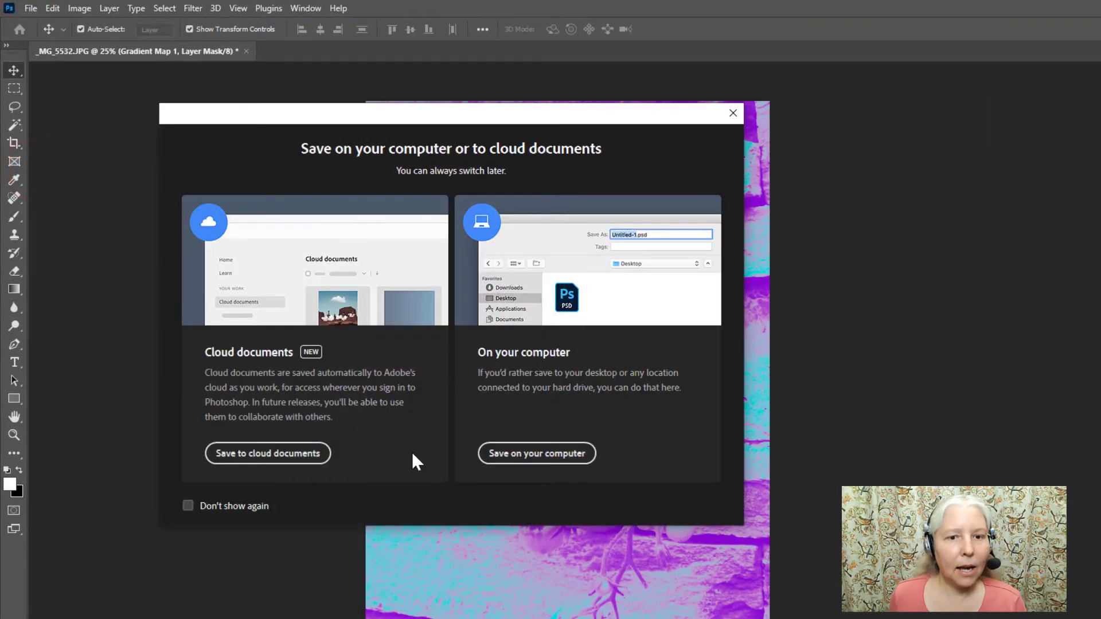
click(571, 454)
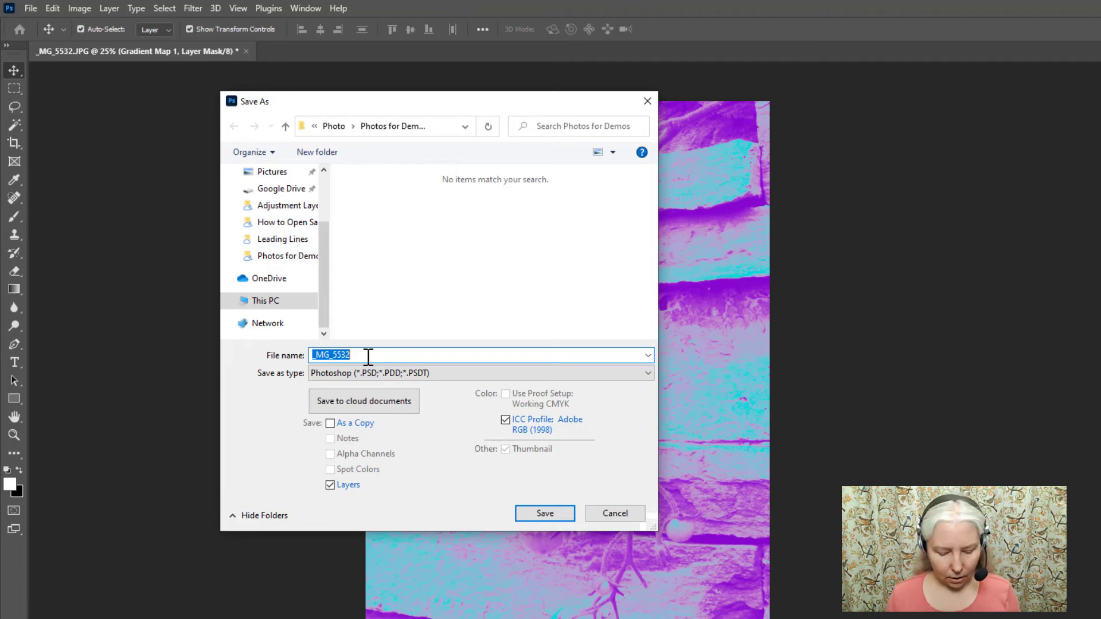
text(Gra)
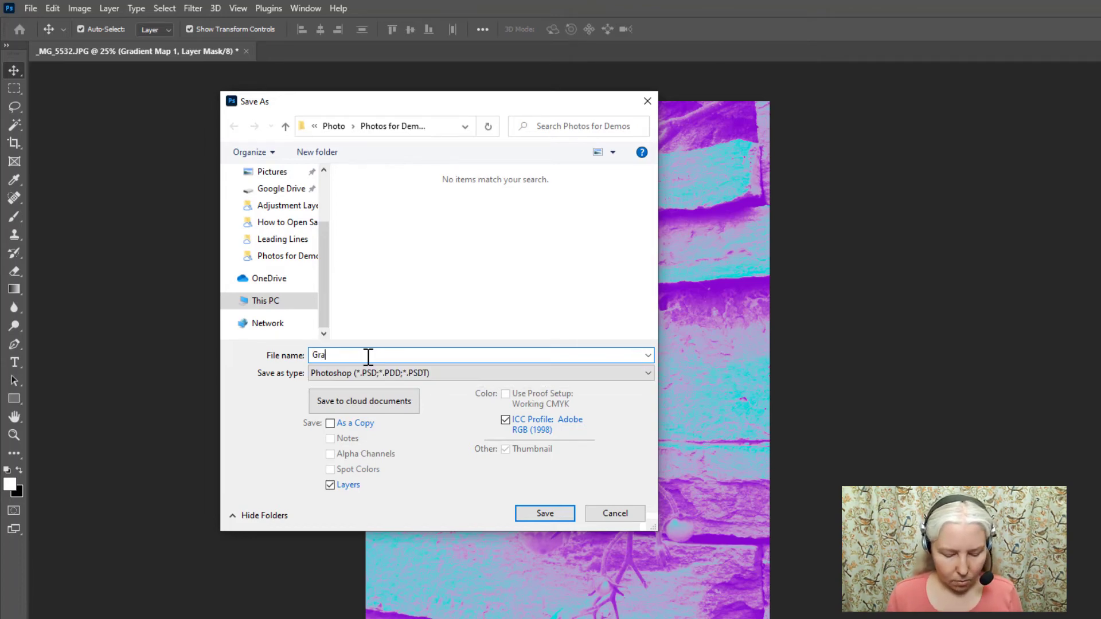
text(dient Map)
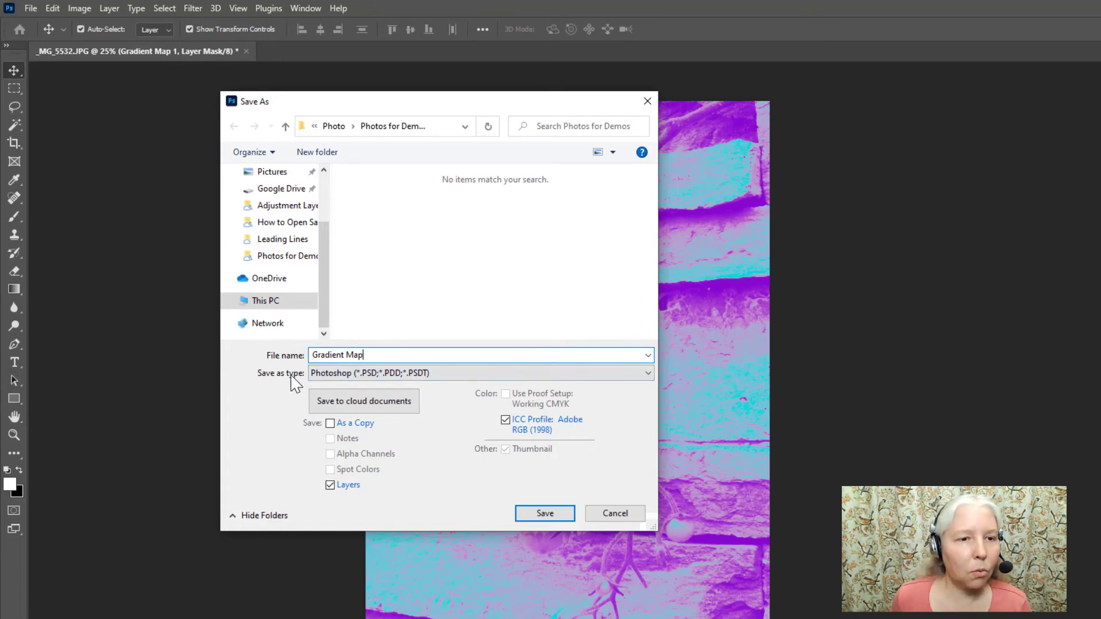
Choose the JPEG format and save the file in the Photos for Demos folder at quality 8 (High), Baseline ("Standard").
click(331, 373)
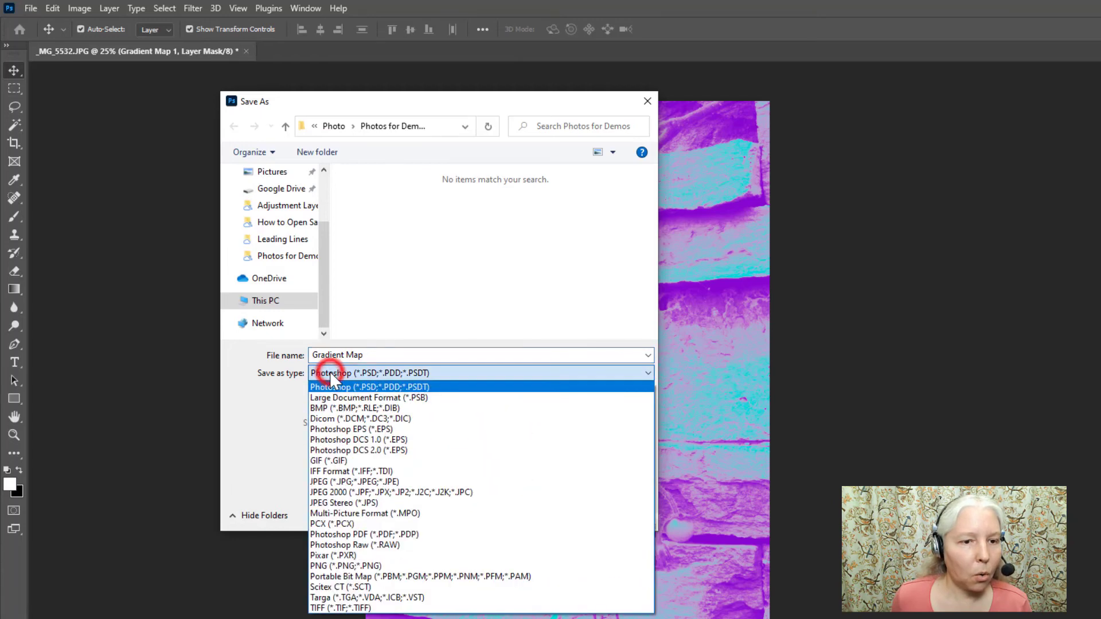
click(325, 483)
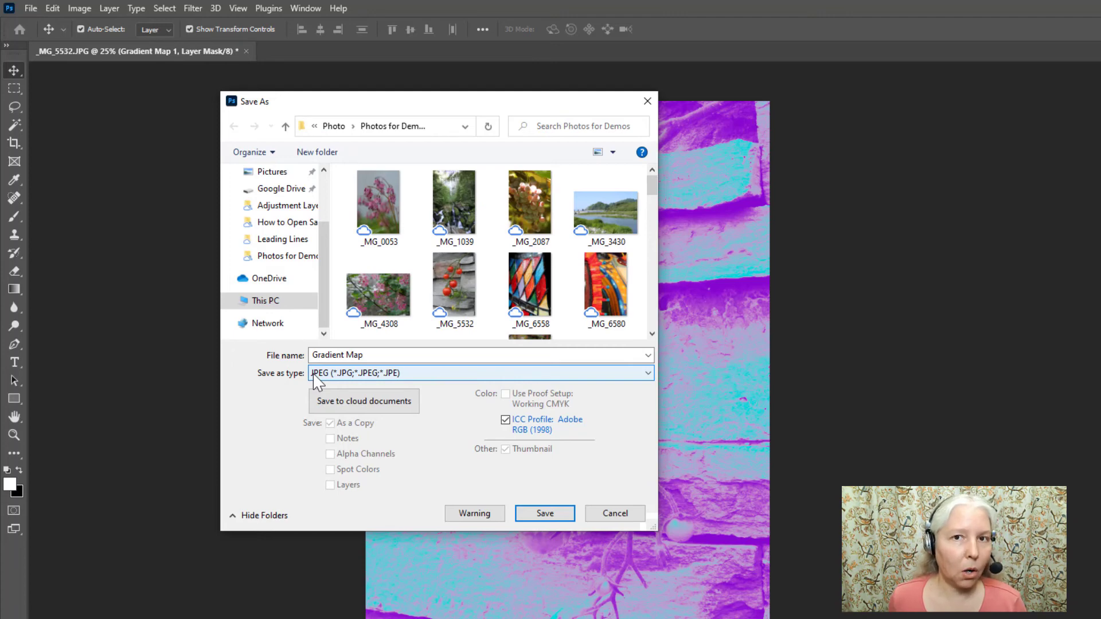
click(544, 356)
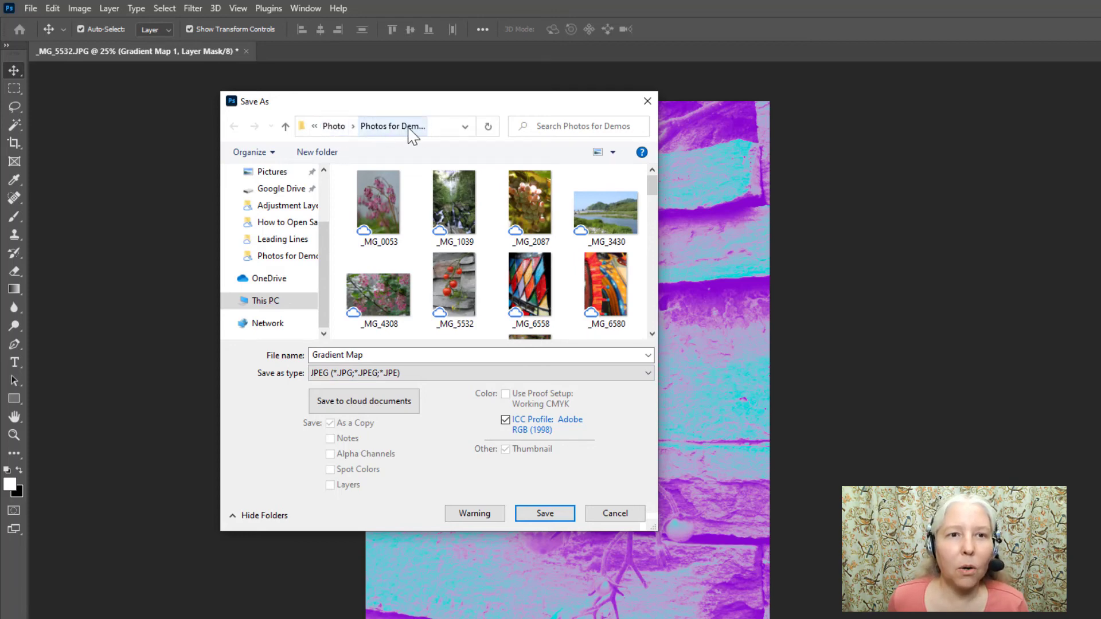
click(557, 515)
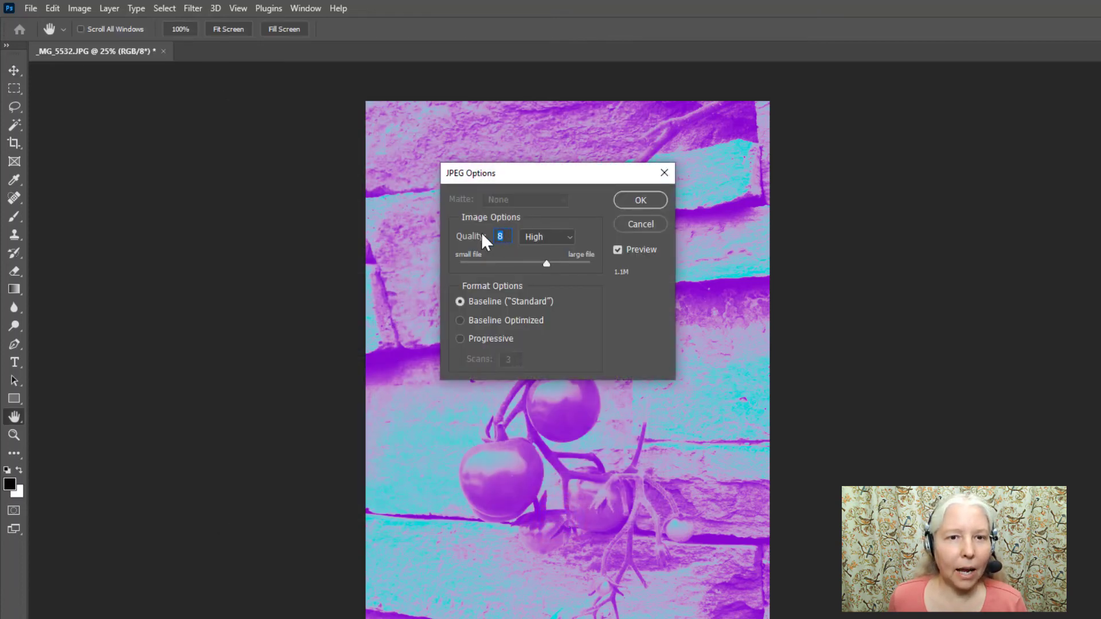
click(628, 199)
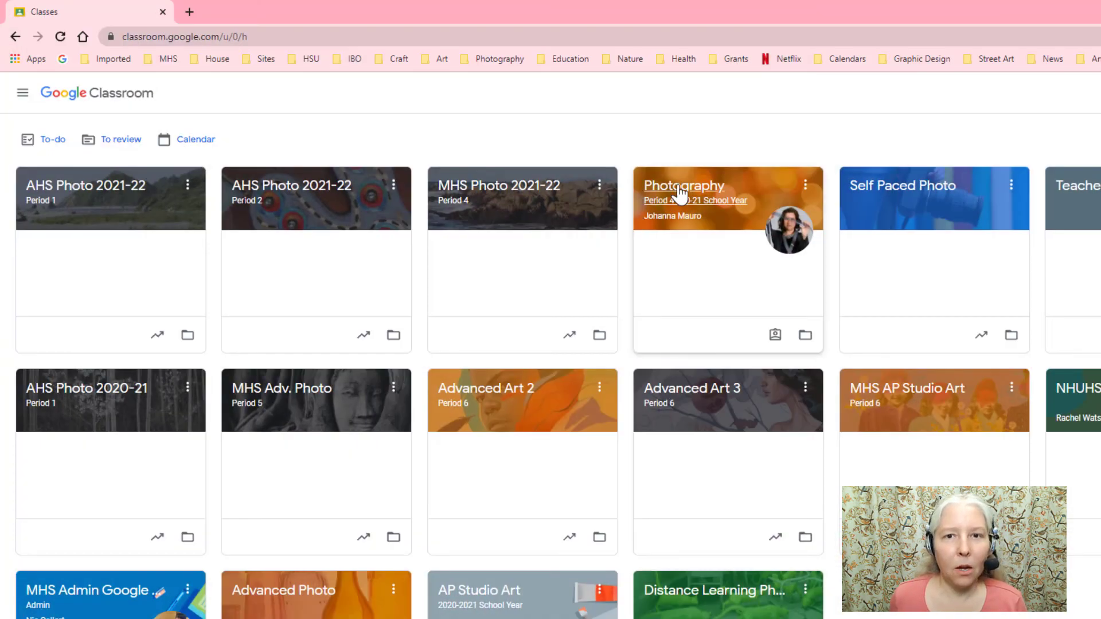
Open the full assignment page of Photopea #13 - Filter Exploration from the classwork of the Period 4 Photography class.
click(681, 193)
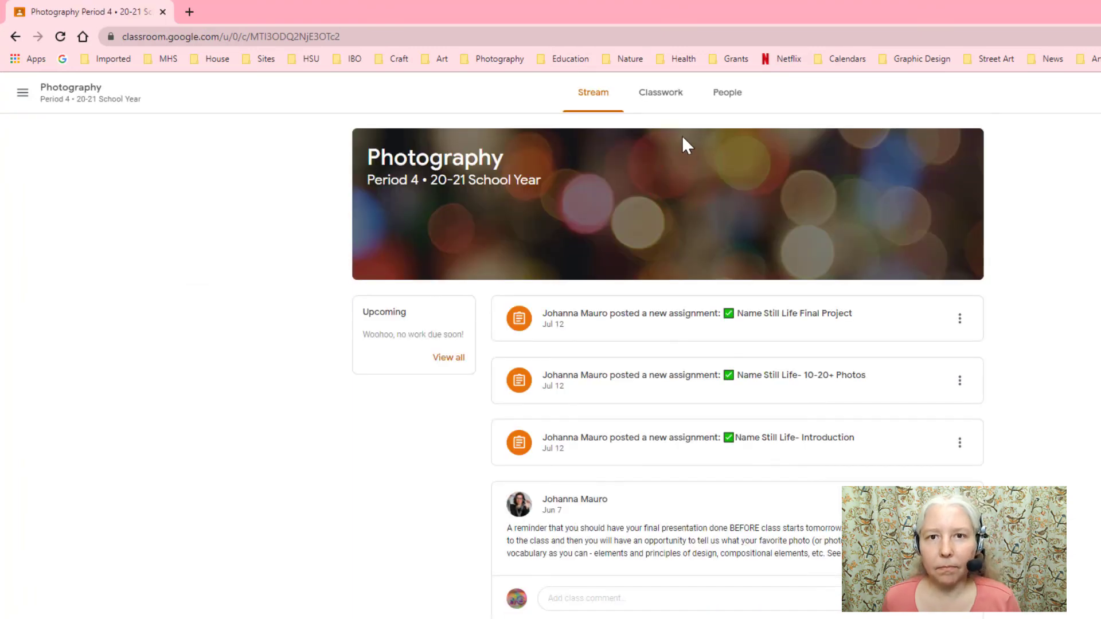
click(666, 131)
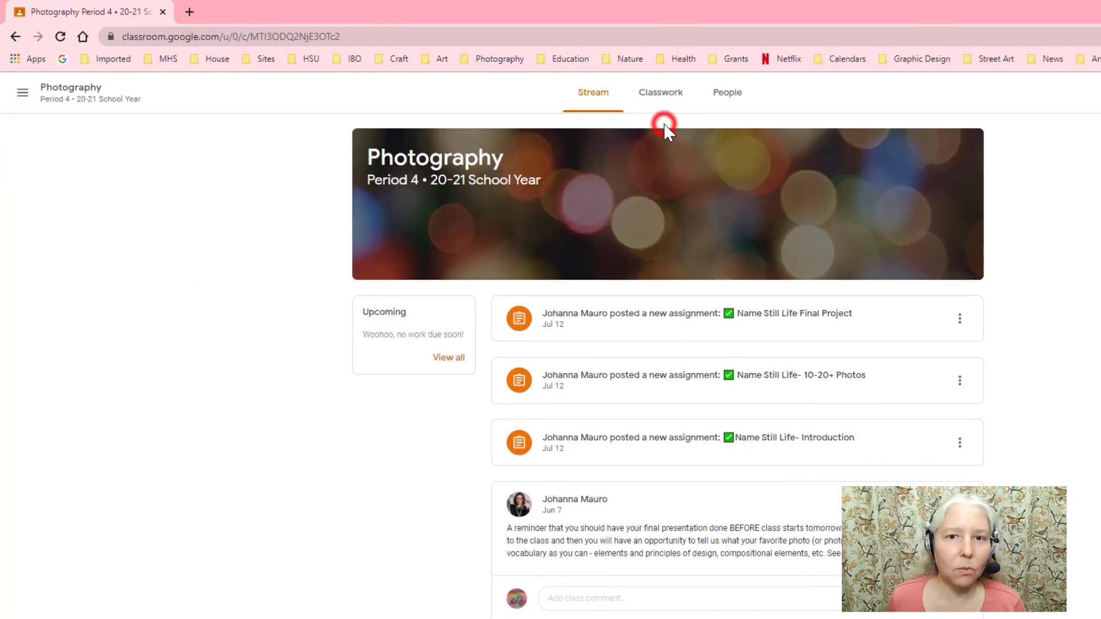
click(688, 104)
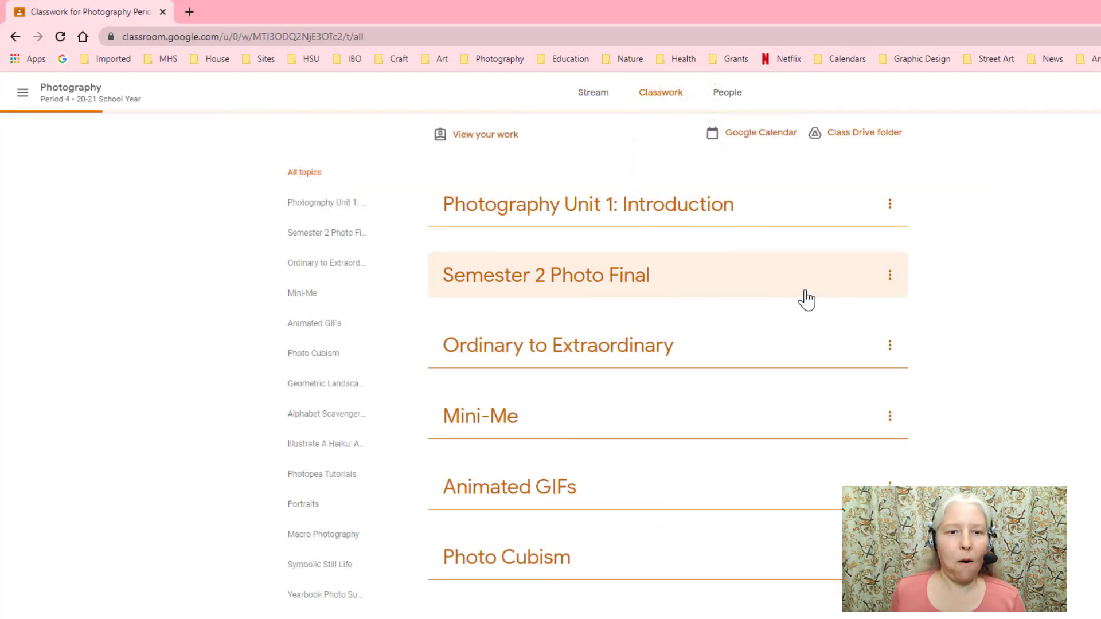
scroll(750, 408, down, 5)
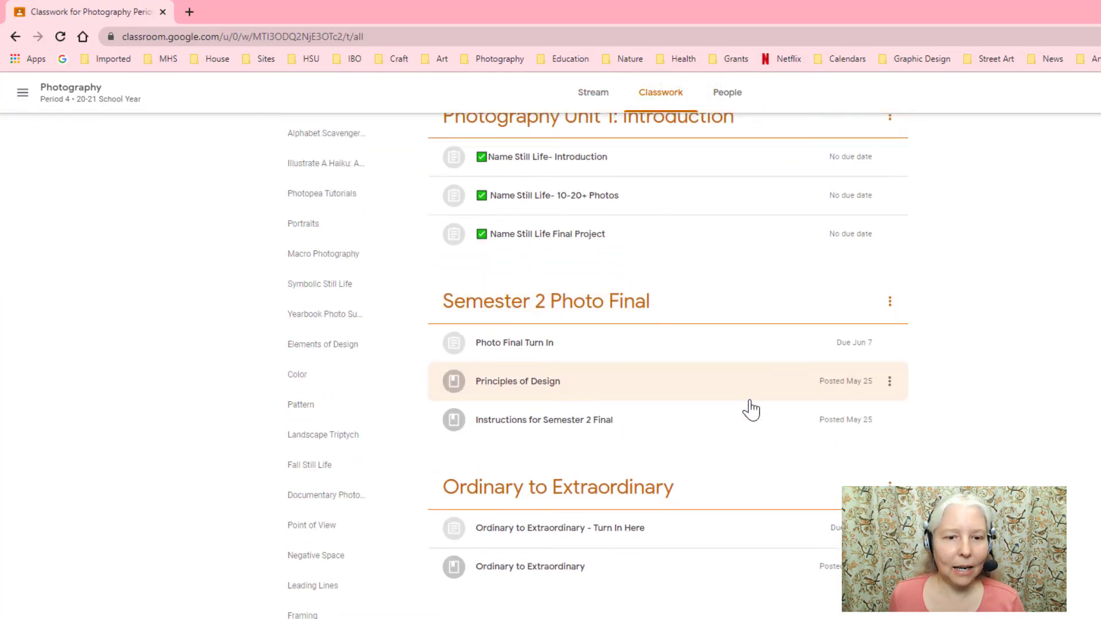
scroll(750, 408, down, 20)
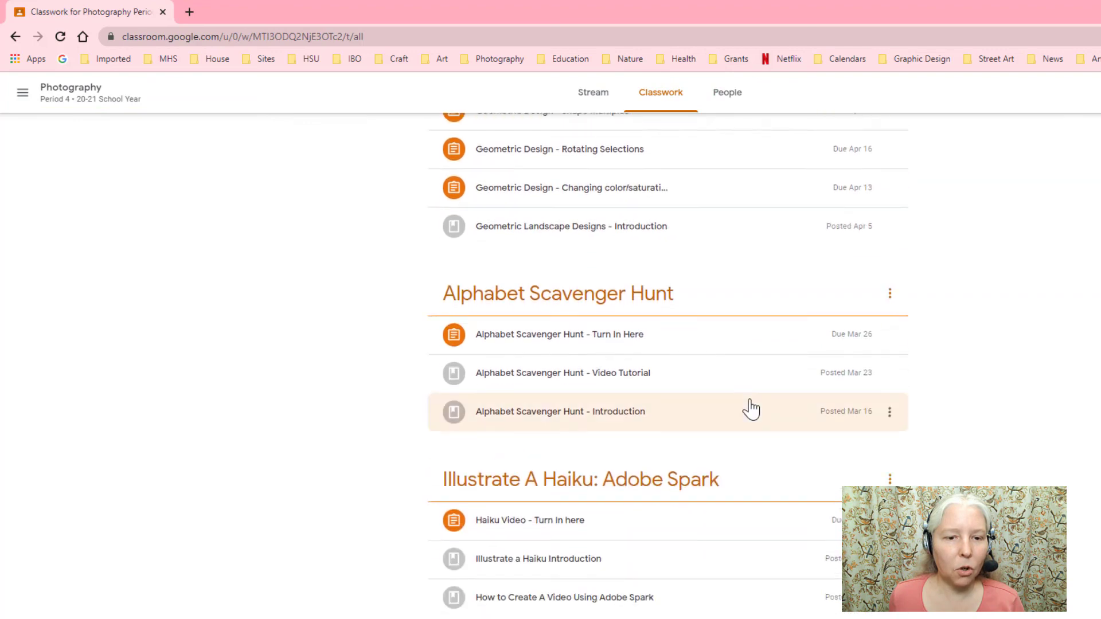
scroll(750, 408, down, 7)
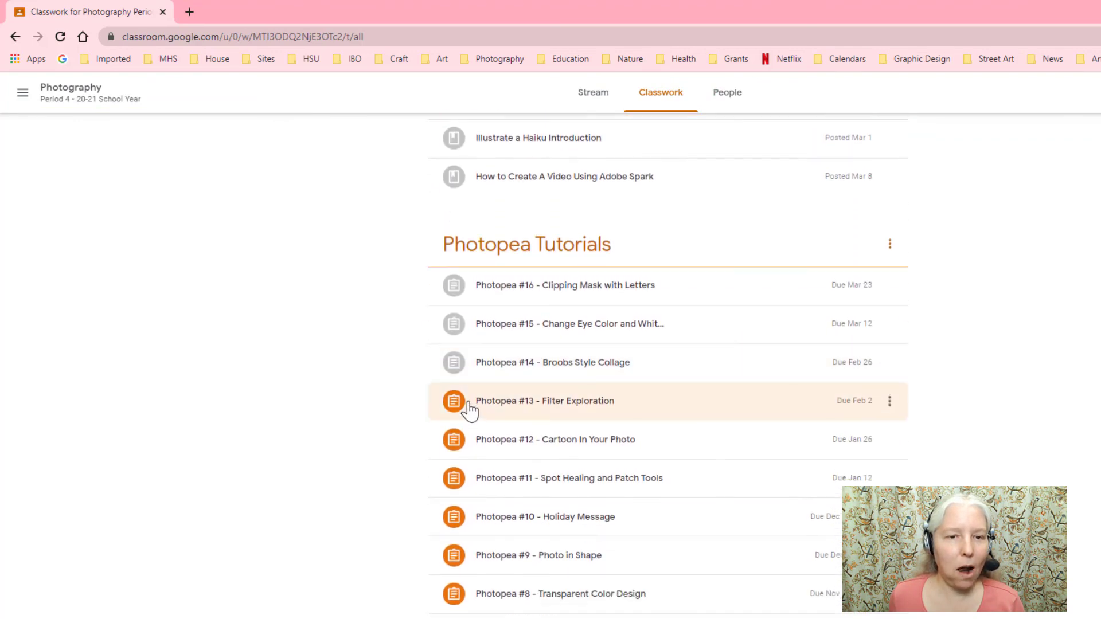
click(503, 408)
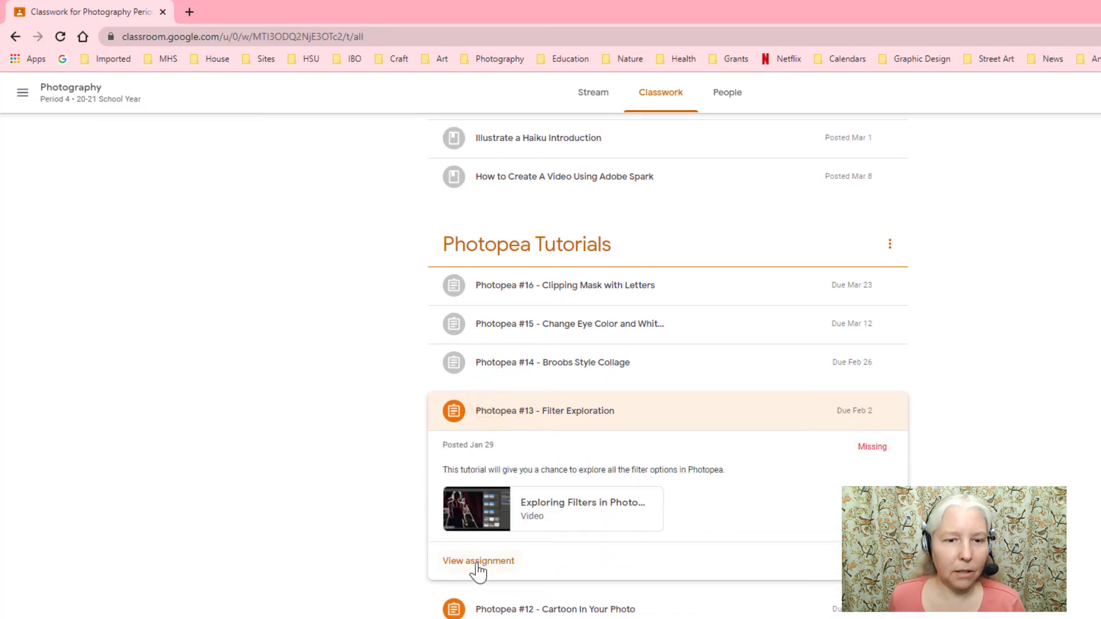
click(460, 562)
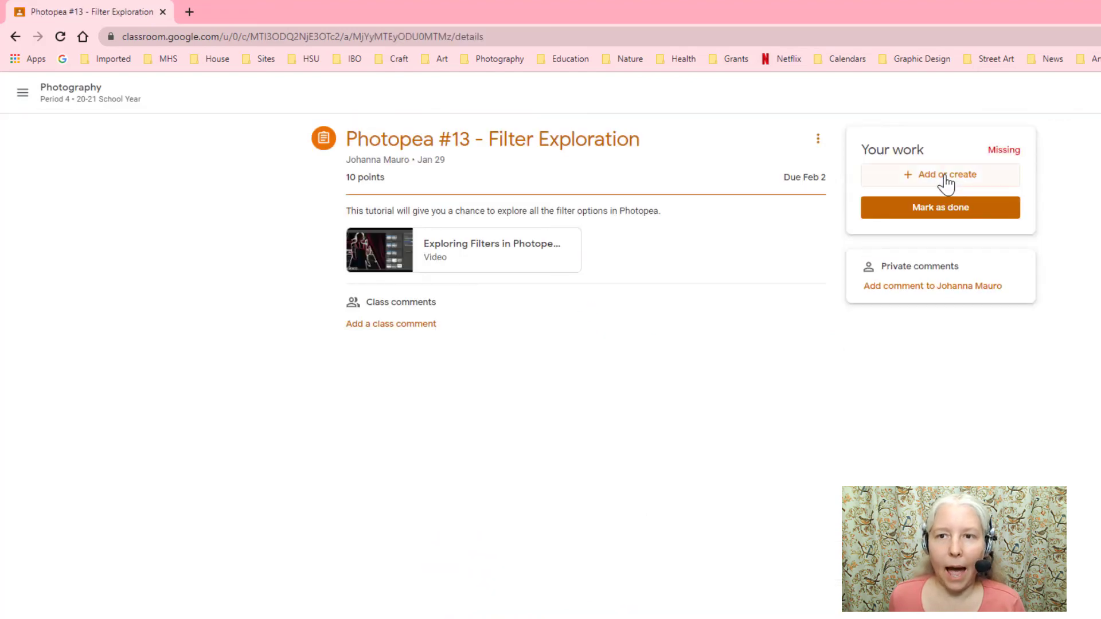
Attach Gradient Map.jpg from Google Drive to the assignment and turn in the work.
click(944, 177)
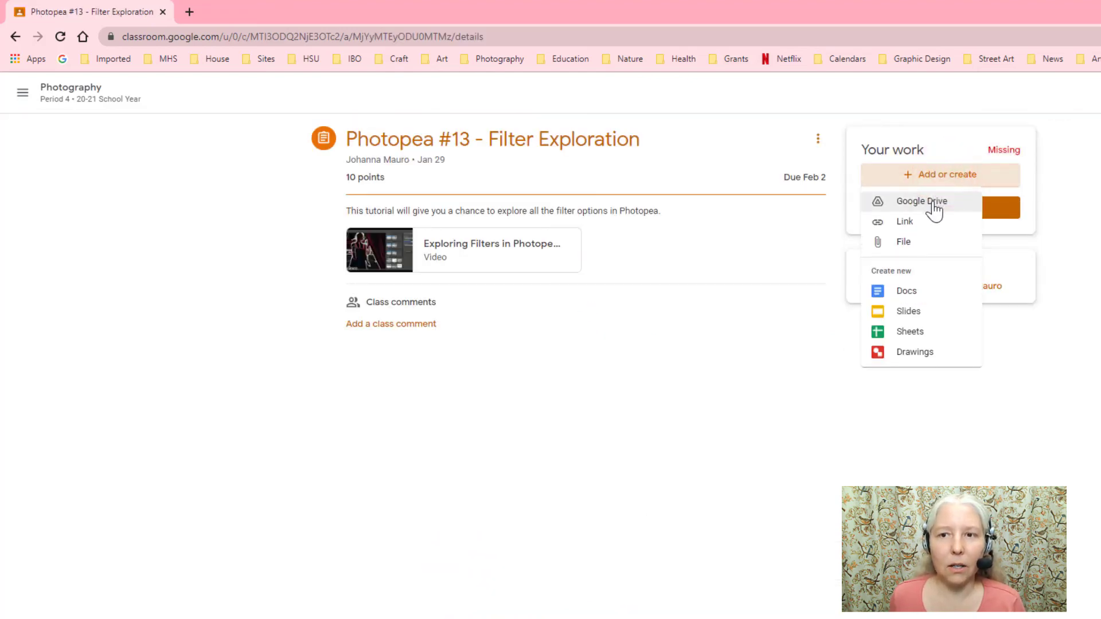
click(933, 203)
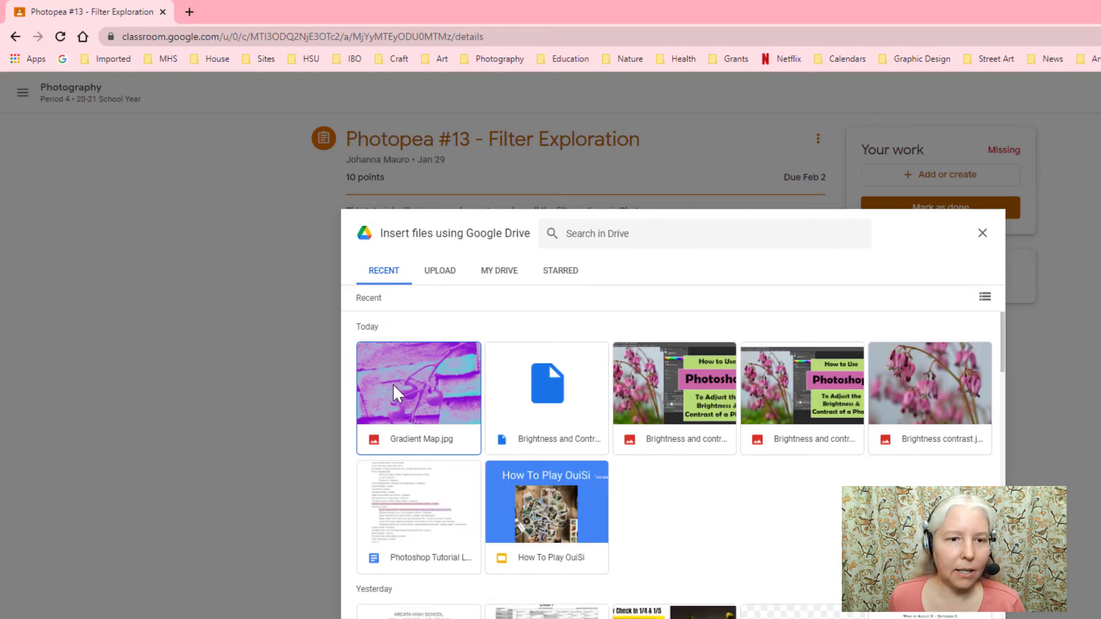
click(393, 385)
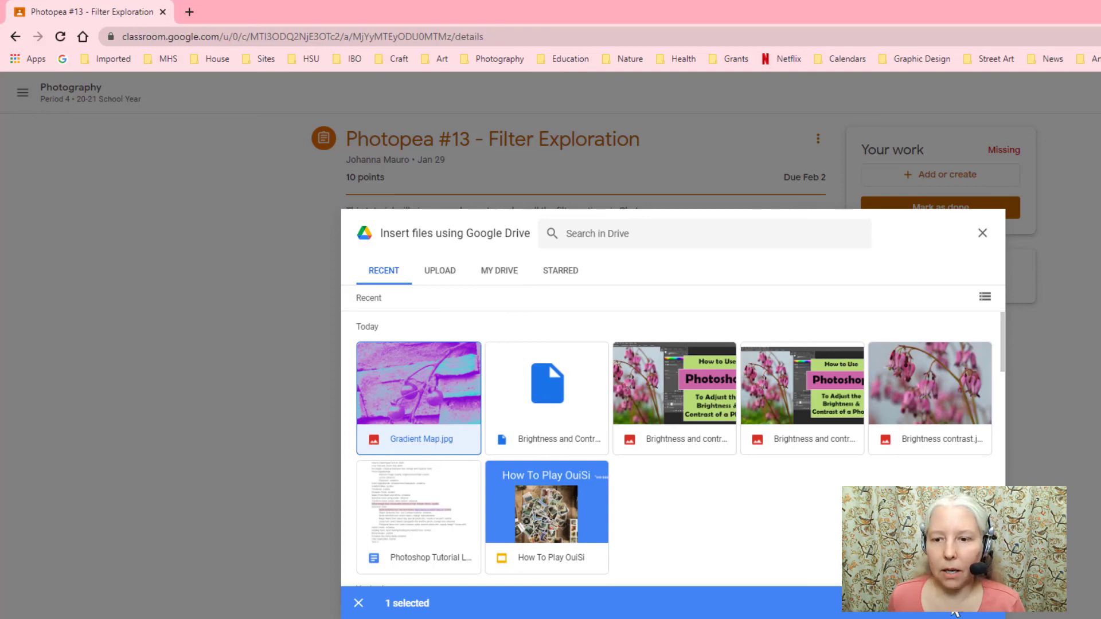
click(979, 610)
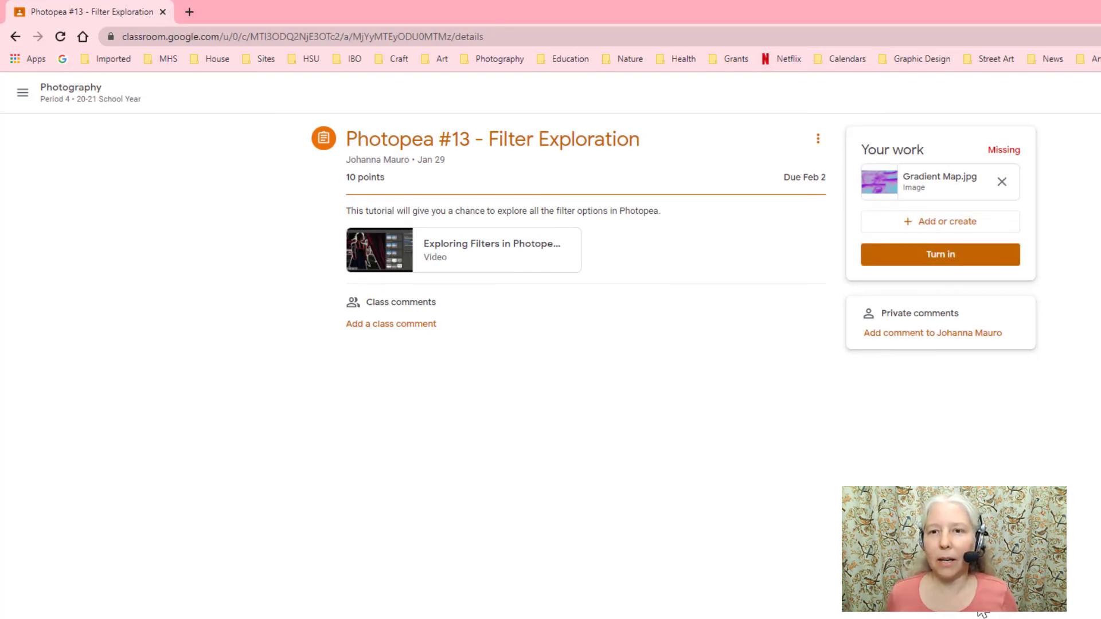
click(985, 261)
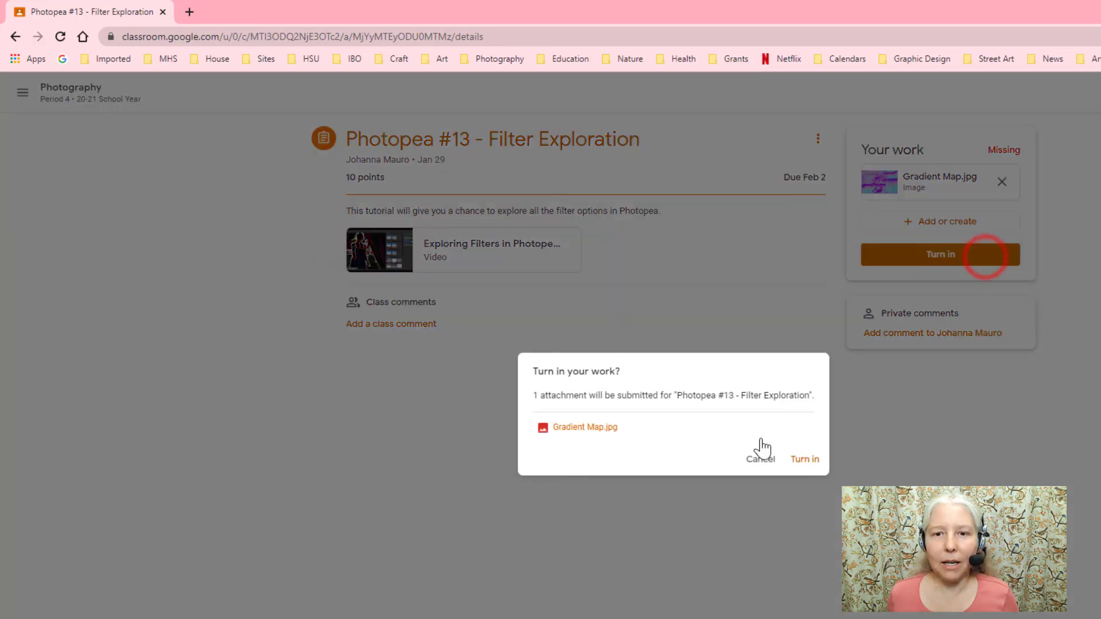
click(807, 462)
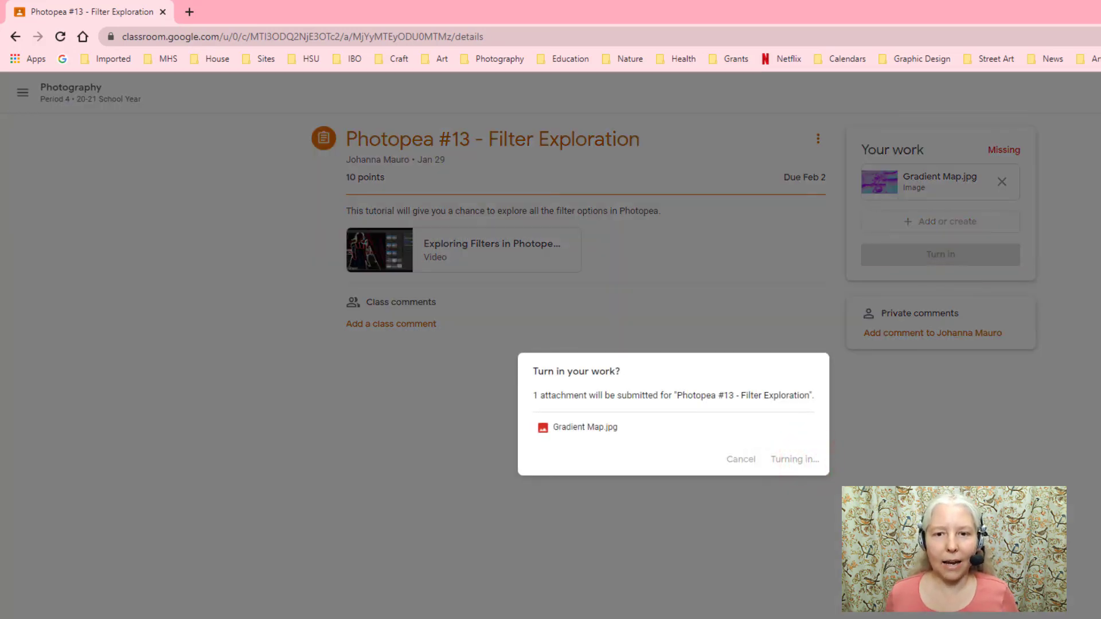